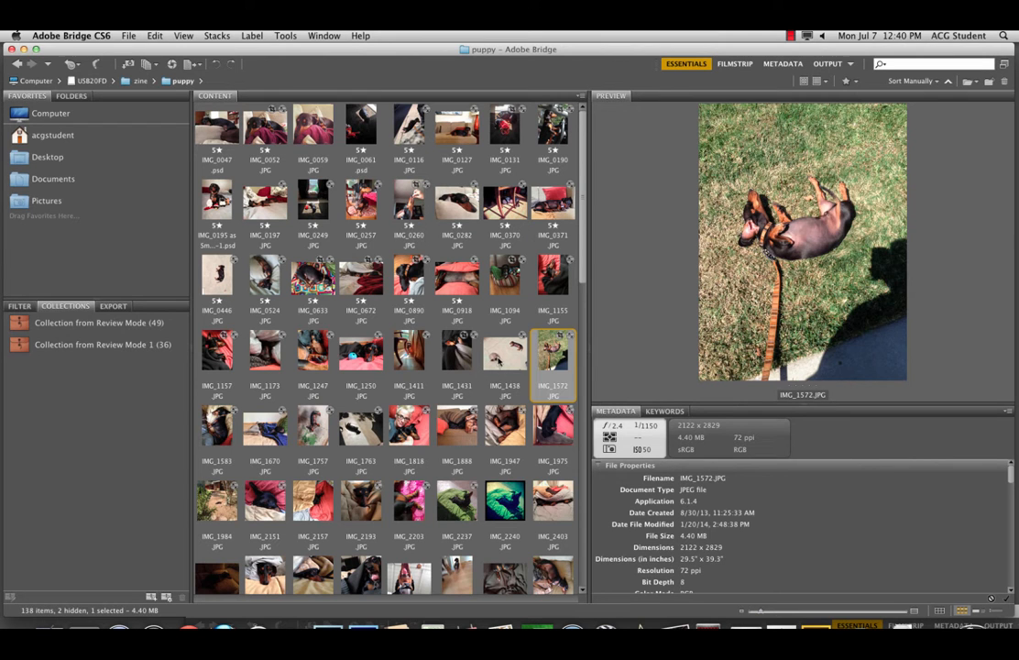
Open IMG_1438.JPG in Camera Raw and set its white balance Temperature to -7.
left_click(502, 370)
double_click(503, 364)
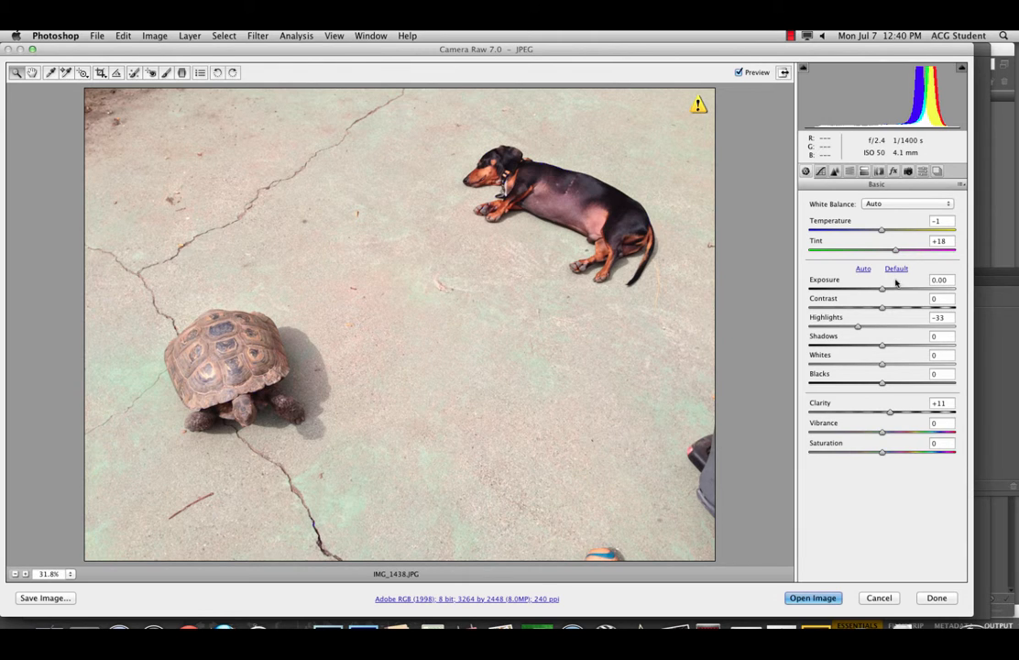
left_click(887, 204)
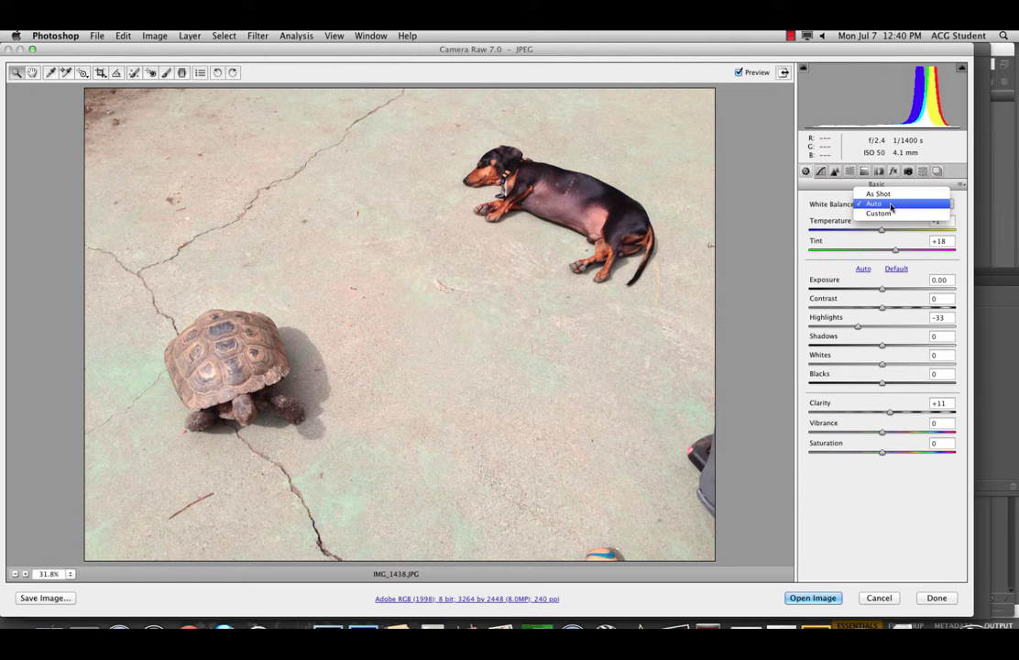
left_click(890, 204)
left_click_drag(883, 230, 879, 231)
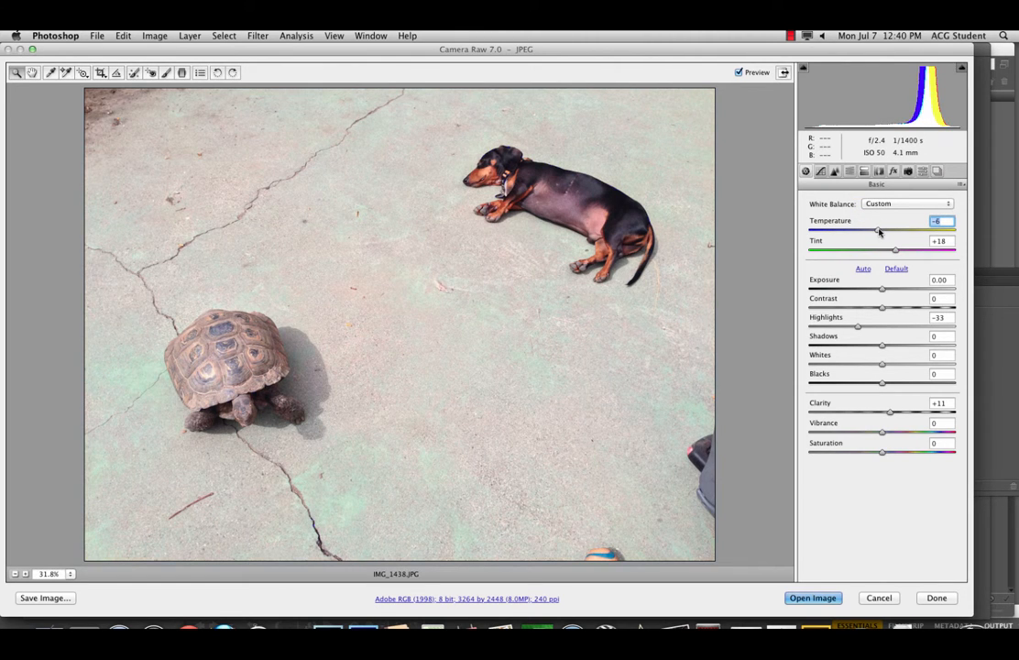
Set Exposure to -0.50, Tint to +13, Whites to -26 and Shadows to -7.
left_click_drag(881, 289, 875, 290)
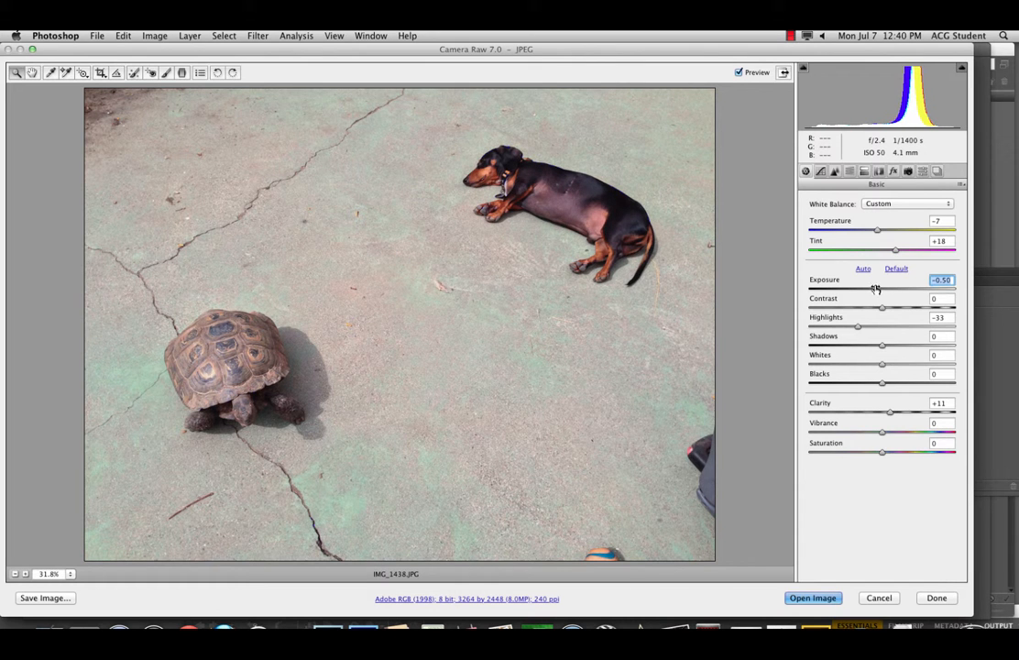
left_click_drag(893, 251, 888, 256)
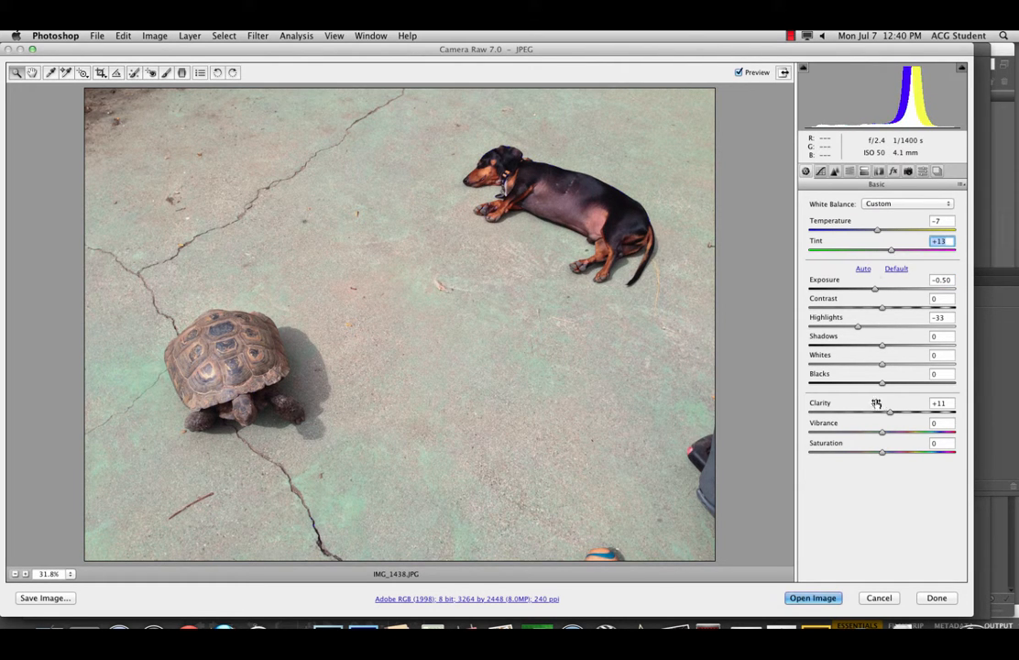
mouse_move(881, 364)
left_mouse_down()
mouse_move(867, 366)
mouse_move(901, 362)
mouse_move(862, 364)
mouse_move(916, 341)
mouse_move(862, 349)
mouse_move(876, 348)
left_mouse_up()
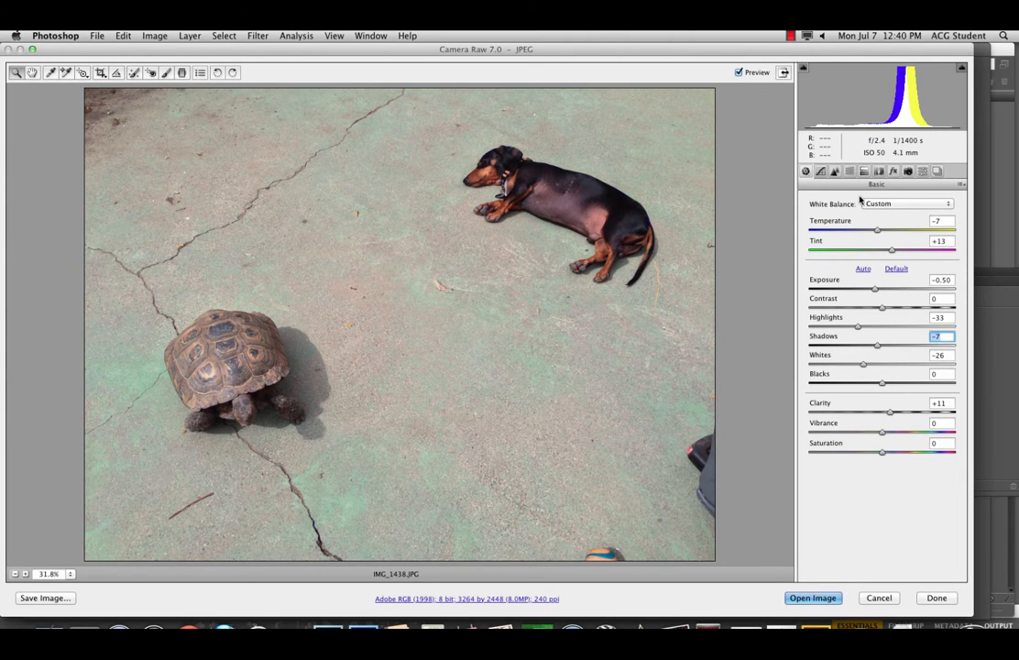
Apply the Medium Contrast preset to the point tone curve and return to the Basic adjustments.
left_click(820, 171)
left_click(850, 220)
left_click(850, 229)
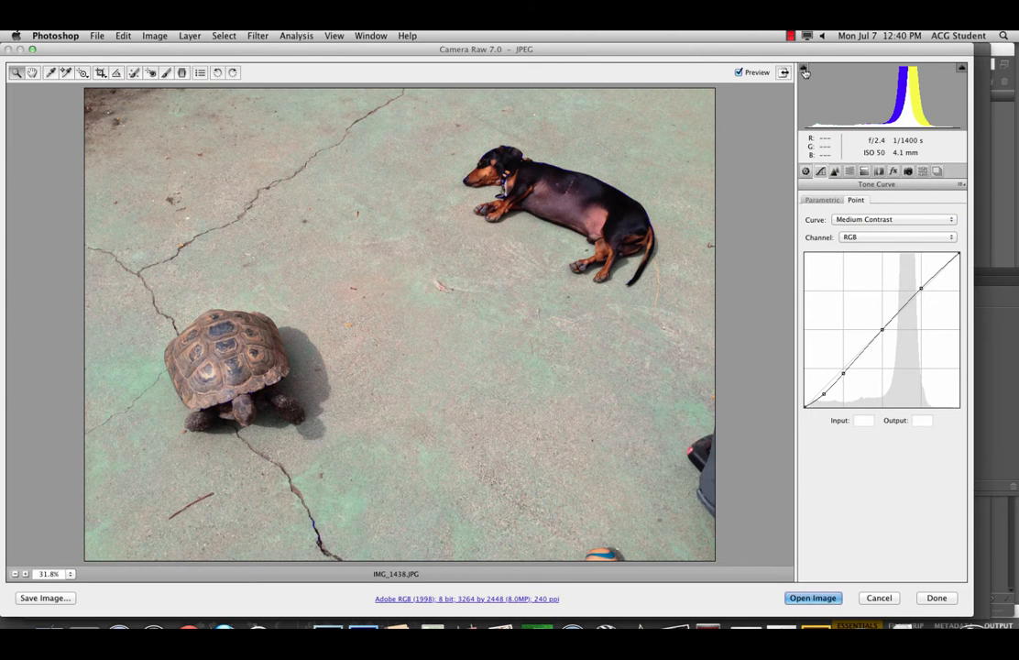
left_click(805, 172)
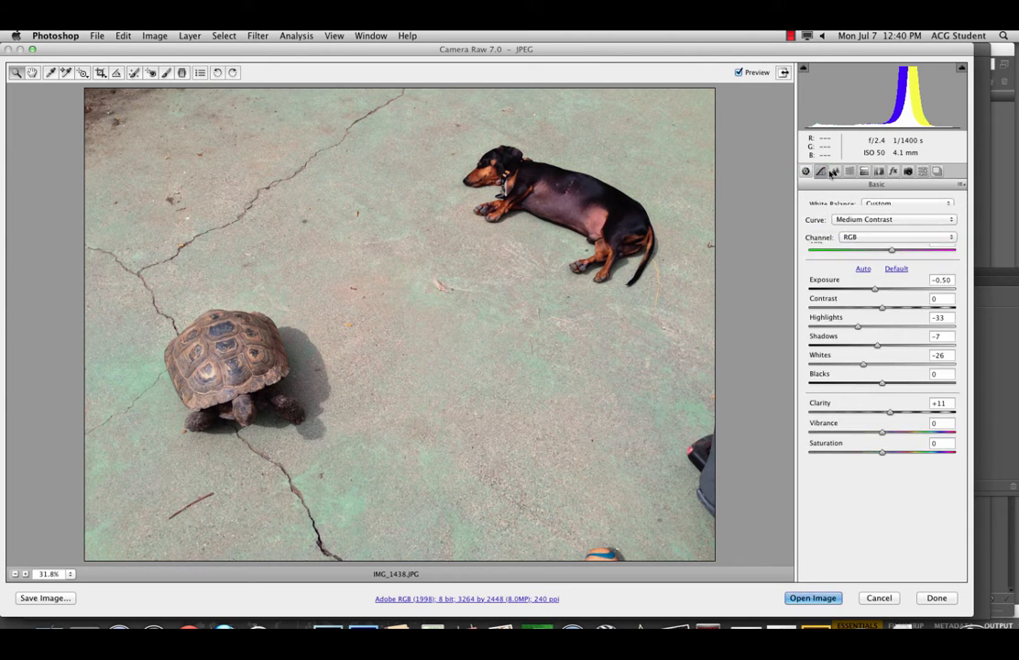
Convert the photo to grayscale and set the mix to Reds +56, Oranges +32 and Yellows -59.
left_click(850, 172)
left_click(834, 172)
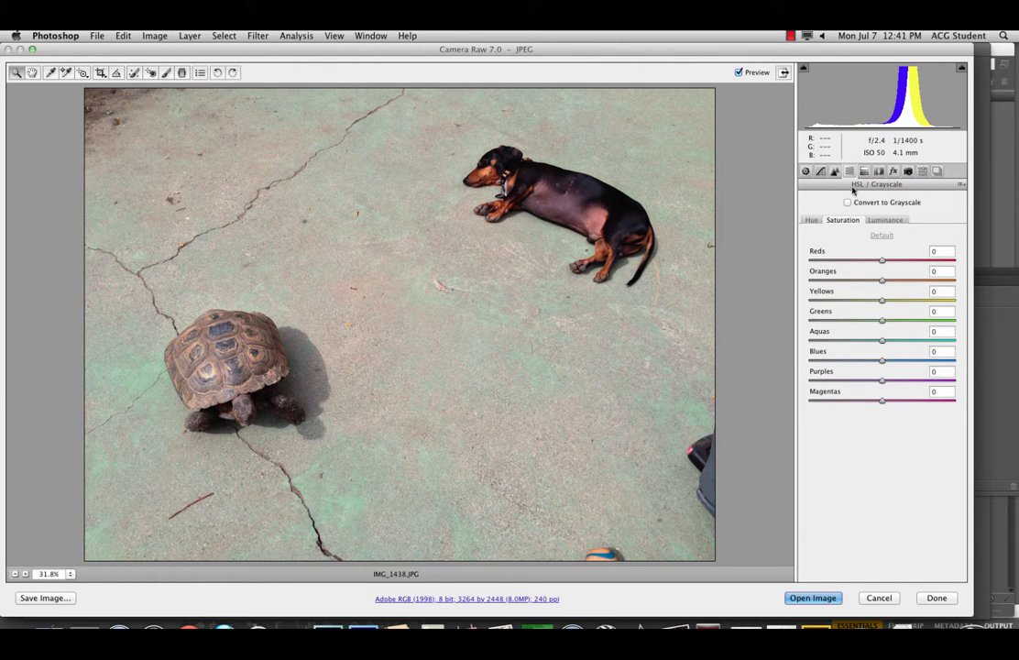
left_click(859, 204)
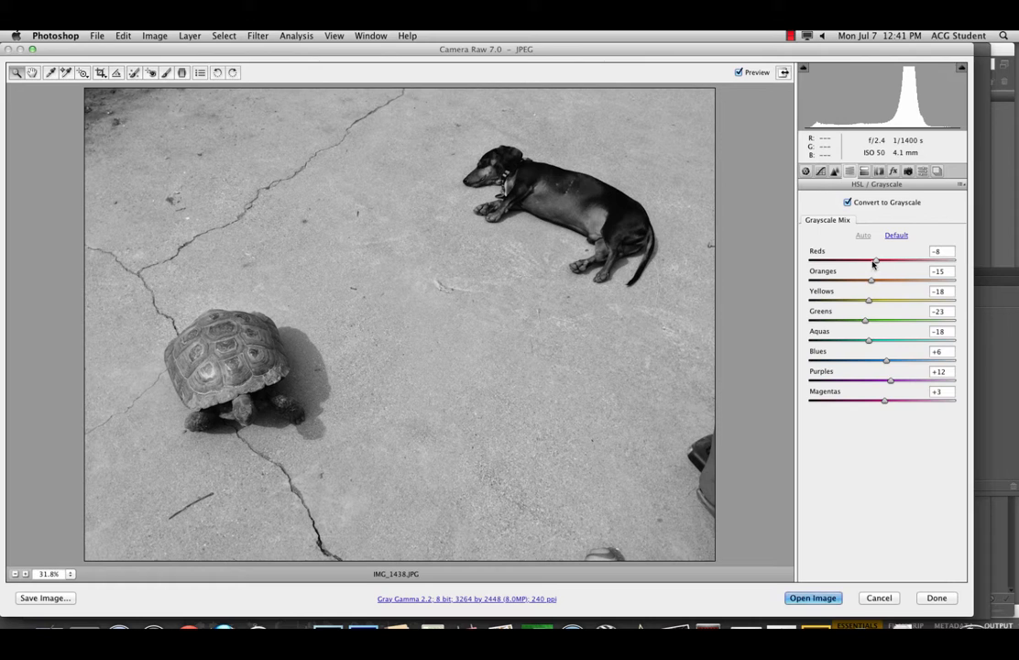
left_click_drag(877, 262, 902, 284)
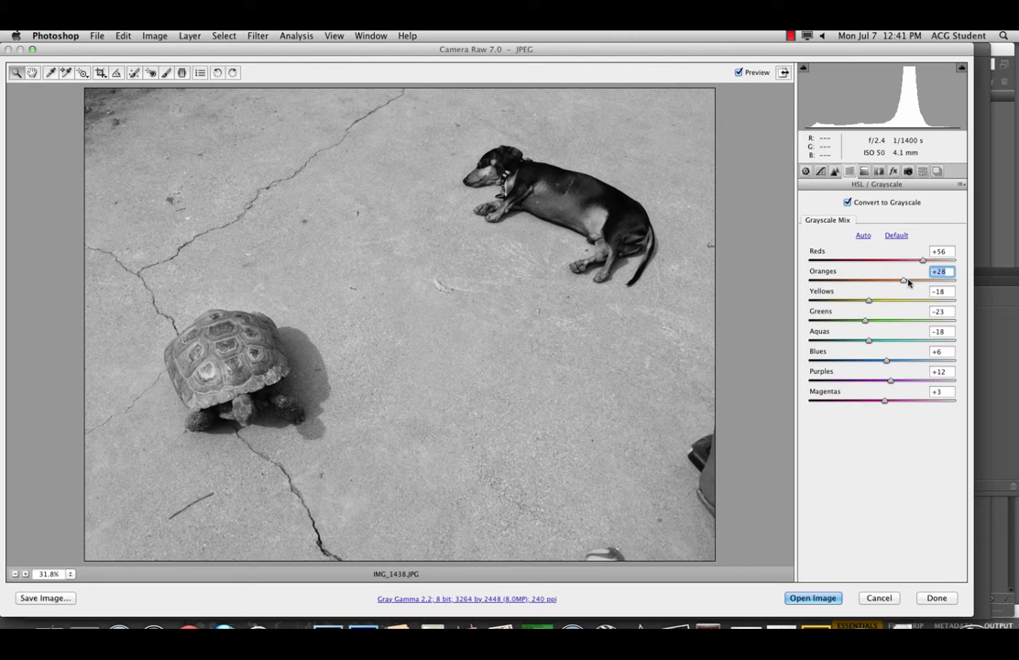
key("Up")
key("Up")
key("Up")
left_click_drag(868, 301, 837, 299)
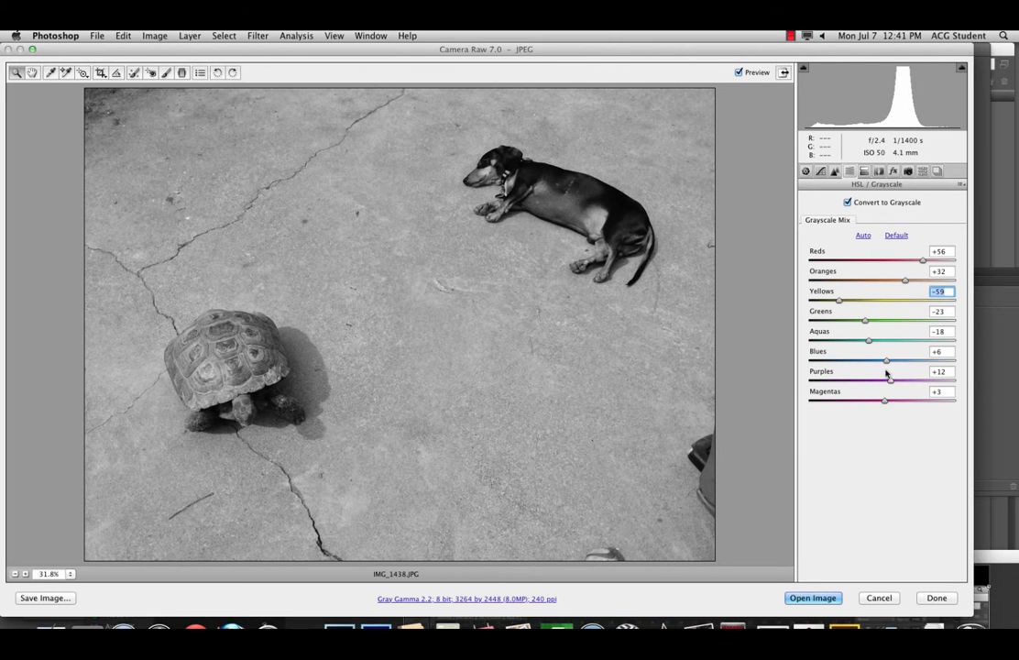
Switch to Camtasia, dismiss its export notice and return to Camera Raw in Photoshop.
left_click(553, 631)
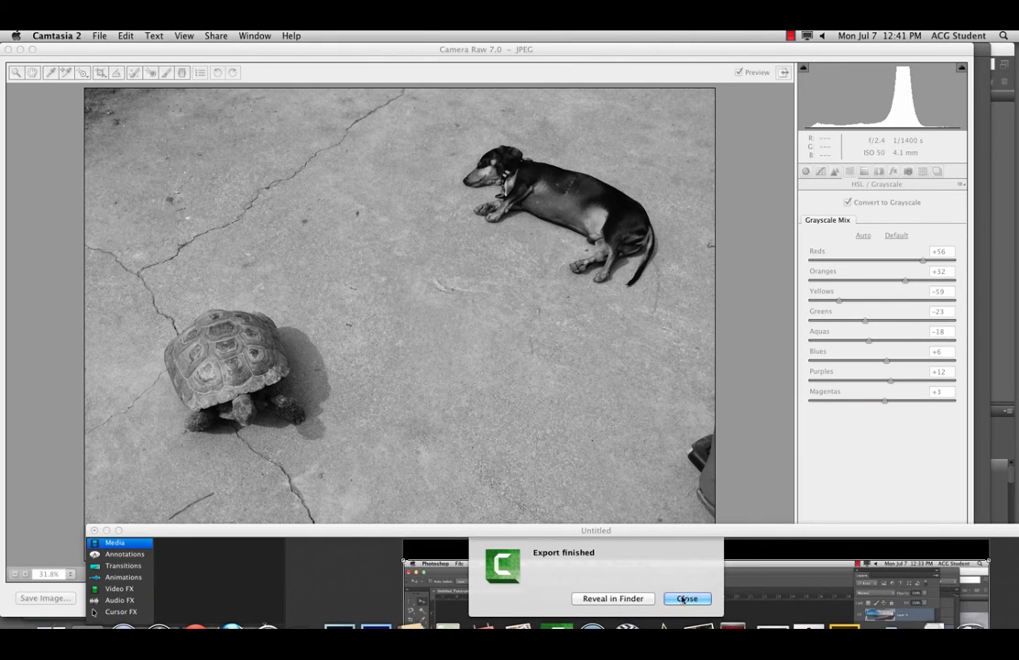
left_click(688, 597)
left_click(813, 462)
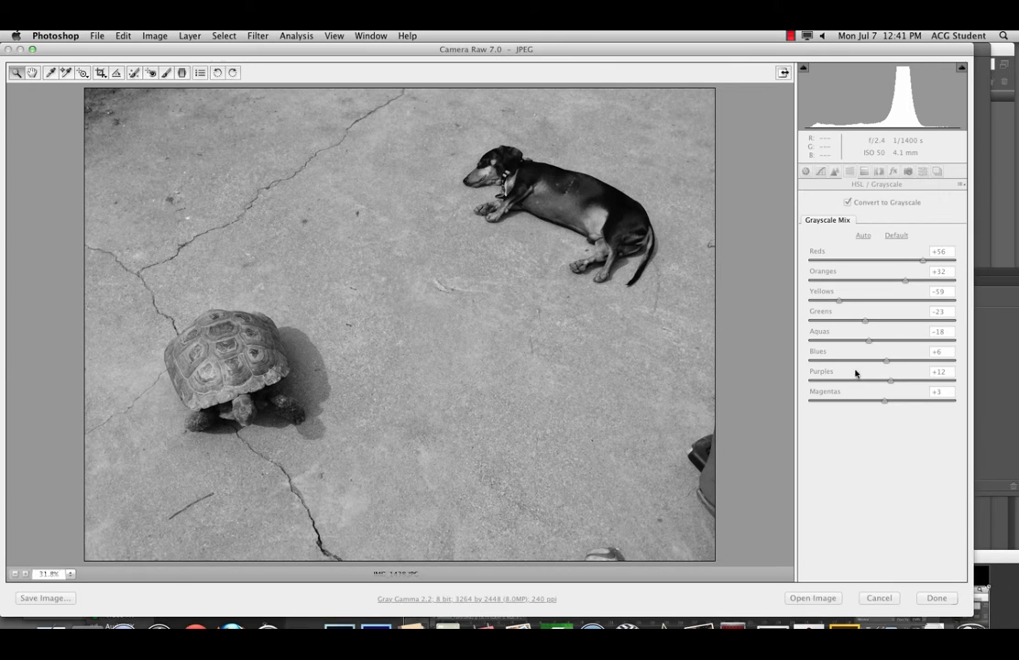
Set the grayscale mix to Purples +38 and Greens +5.
mouse_move(891, 380)
left_mouse_down()
mouse_move(831, 382)
mouse_move(909, 380)
left_mouse_up()
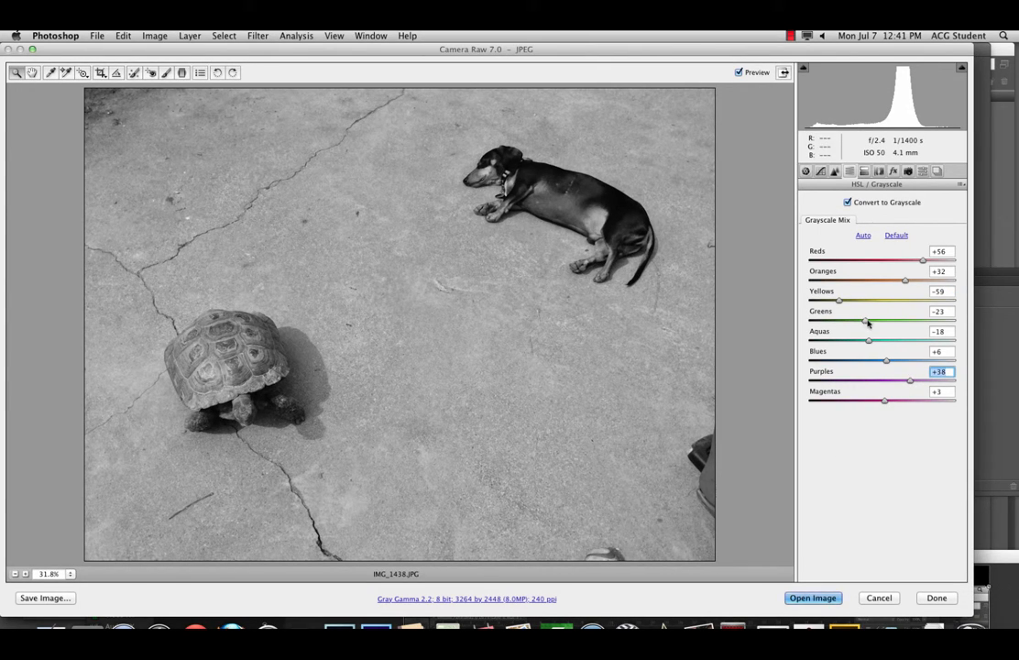
mouse_move(868, 322)
left_mouse_down()
mouse_move(951, 318)
mouse_move(884, 322)
left_mouse_up()
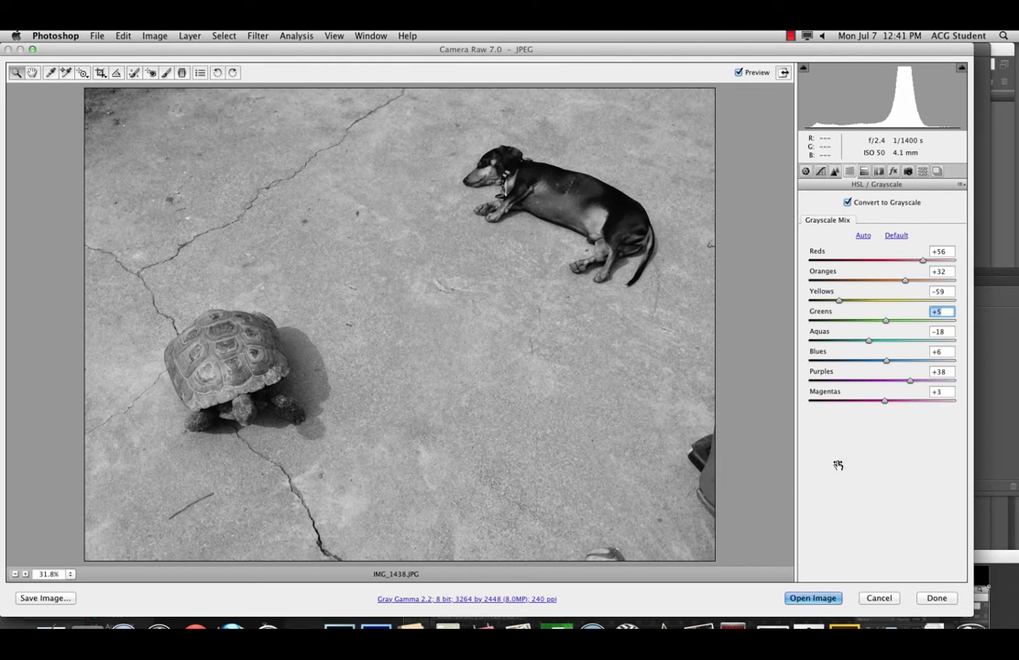
Split-tone the photo with highlights at hue 48 and saturation 30, and shadows at hue 237 and saturation 33.
left_click(863, 173)
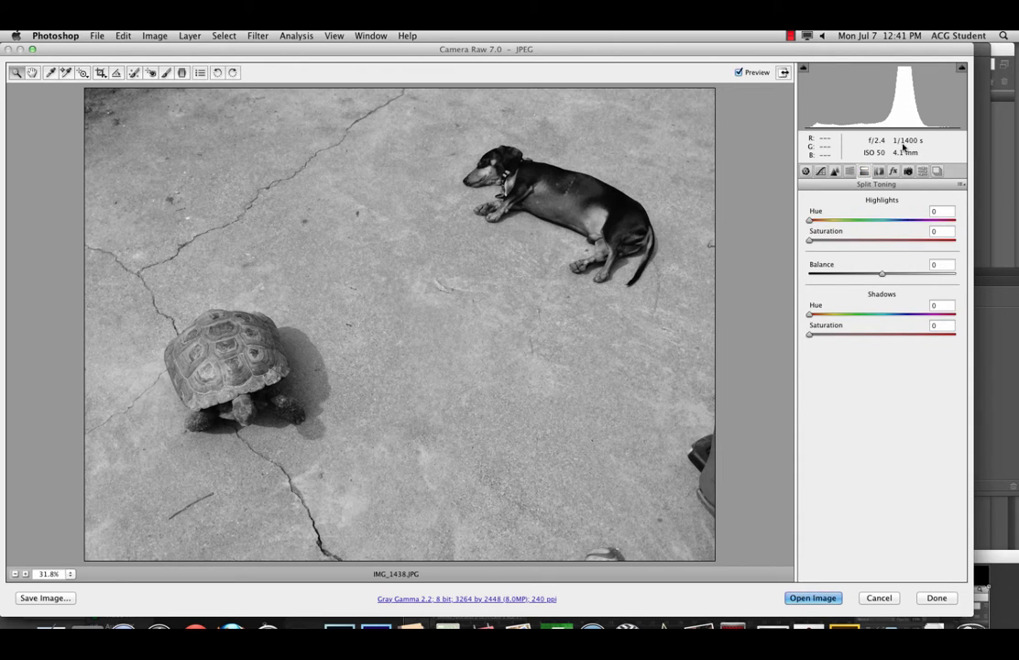
left_click_drag(808, 221, 826, 249)
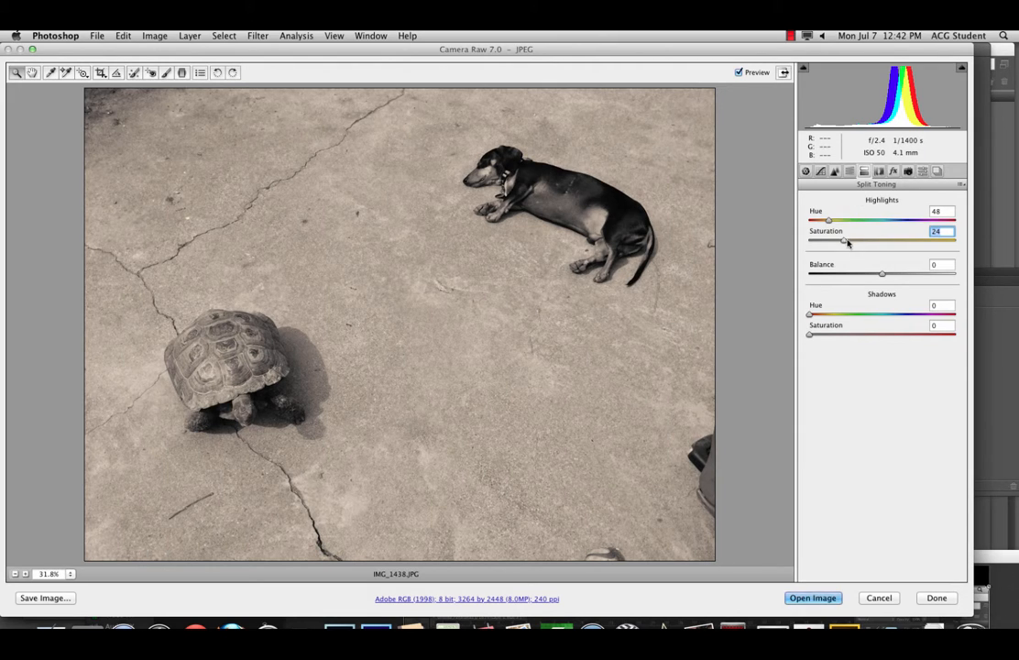
mouse_move(844, 240)
left_mouse_down()
mouse_move(900, 243)
mouse_move(844, 243)
mouse_move(855, 240)
left_mouse_up()
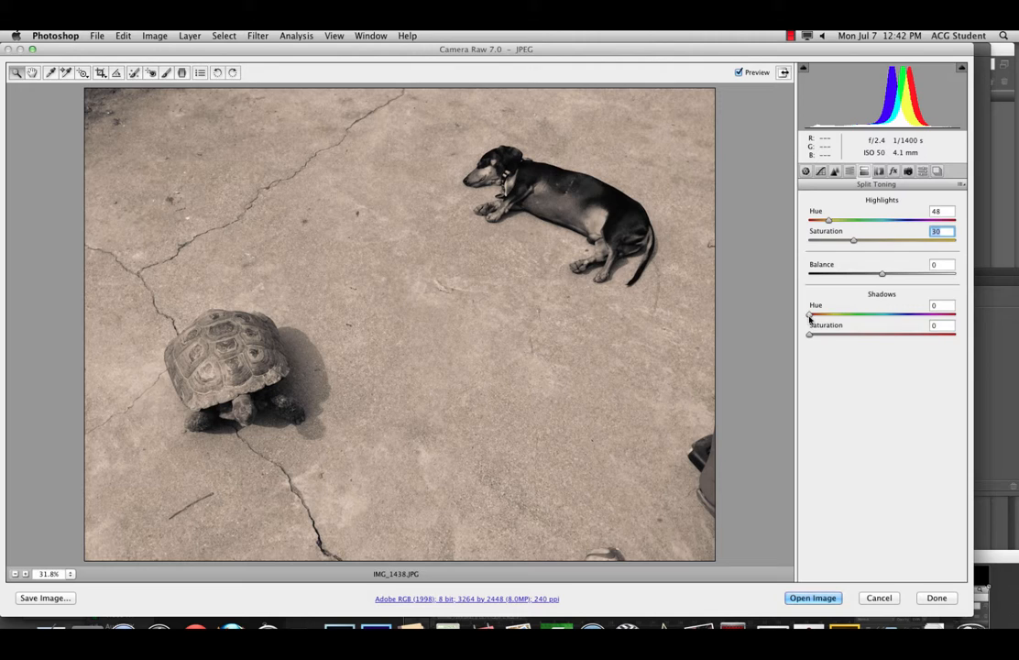
left_click_drag(809, 315, 906, 321)
left_click_drag(809, 335, 859, 336)
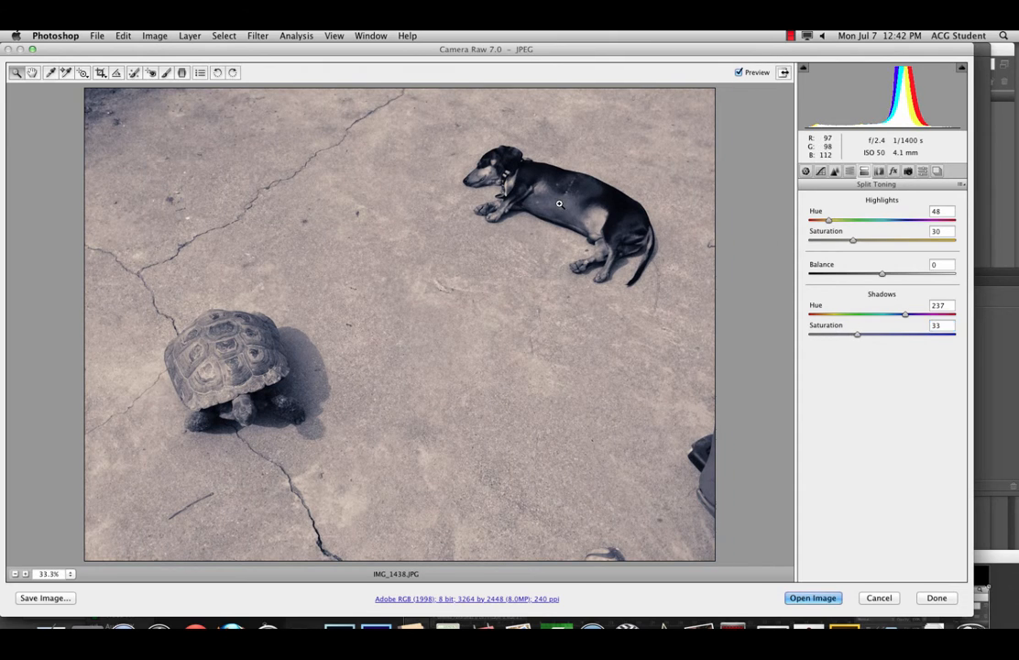
Refine the split toning with shadows saturation 36, highlights saturation 40 and balance +28.
left_click(527, 205)
left_click(561, 189)
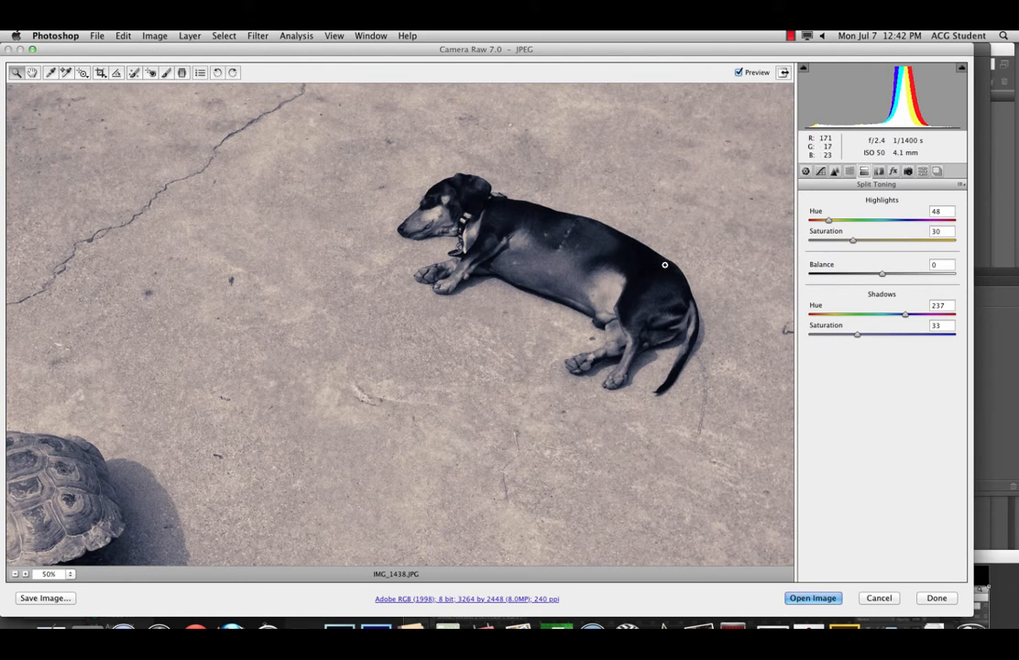
mouse_move(855, 335)
left_mouse_down()
mouse_move(810, 344)
mouse_move(862, 337)
left_mouse_up()
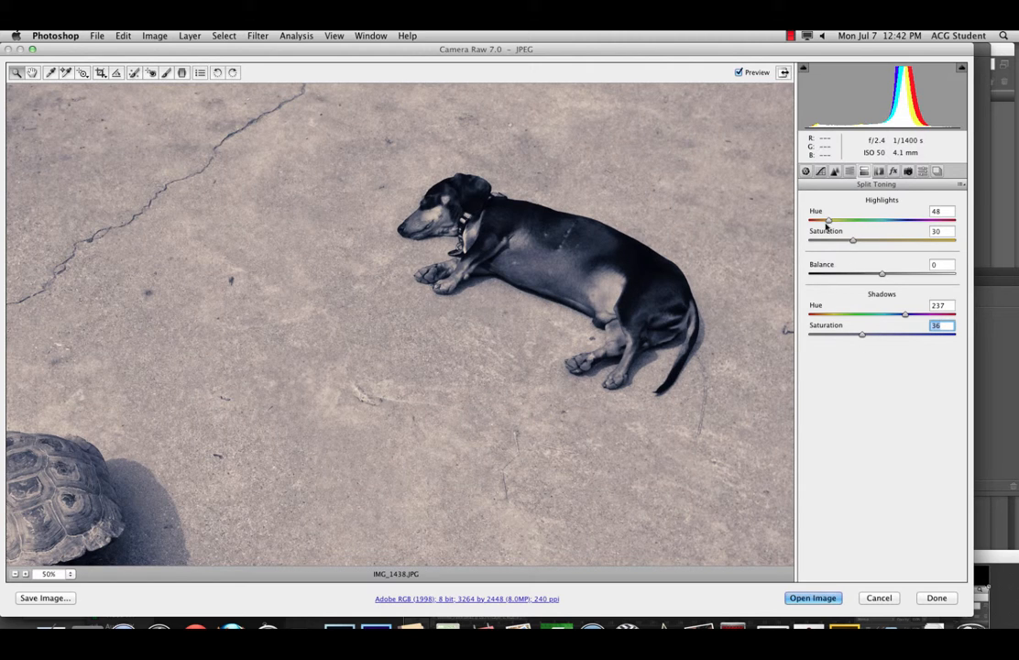
left_click_drag(851, 241, 899, 278)
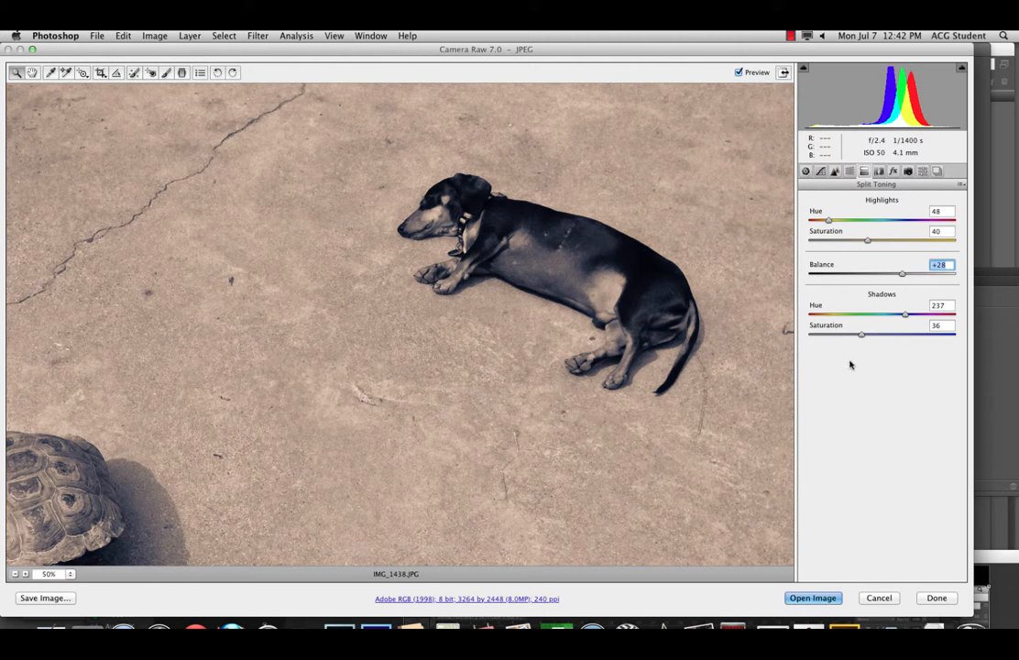
Crop the photo to about 3112 by 2320 pixels, cutting off the objects at its right and bottom edges.
key("super+0")
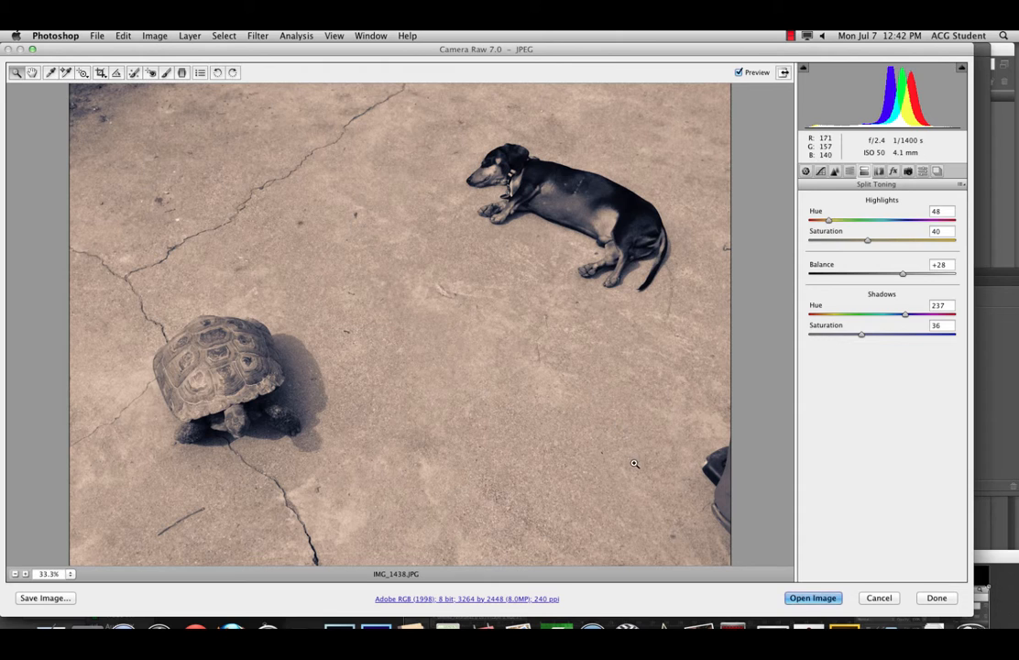
key("super+minus")
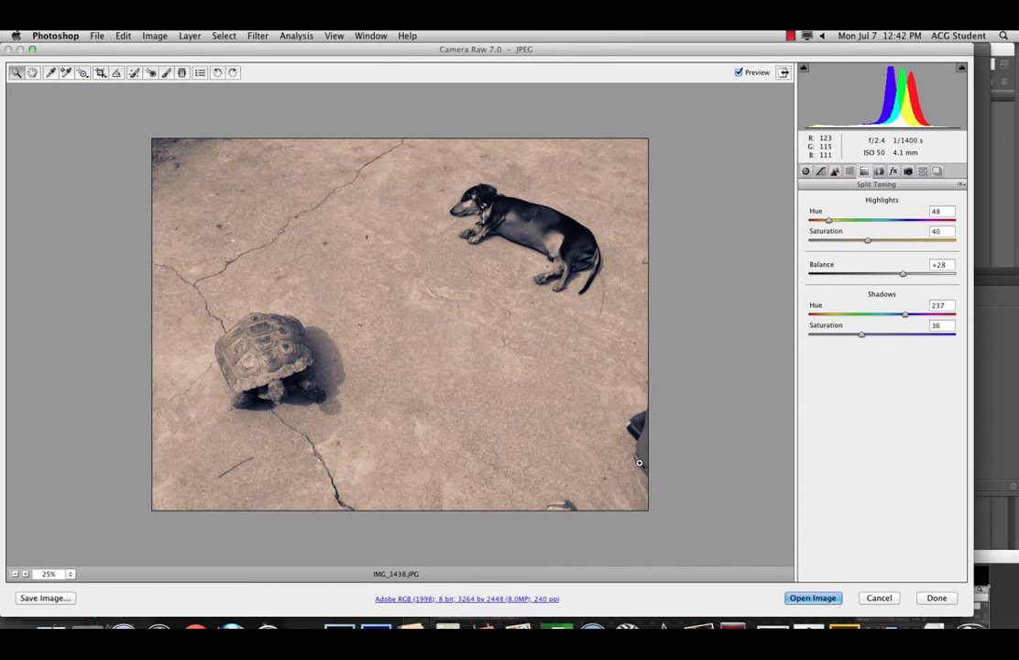
left_click(99, 72)
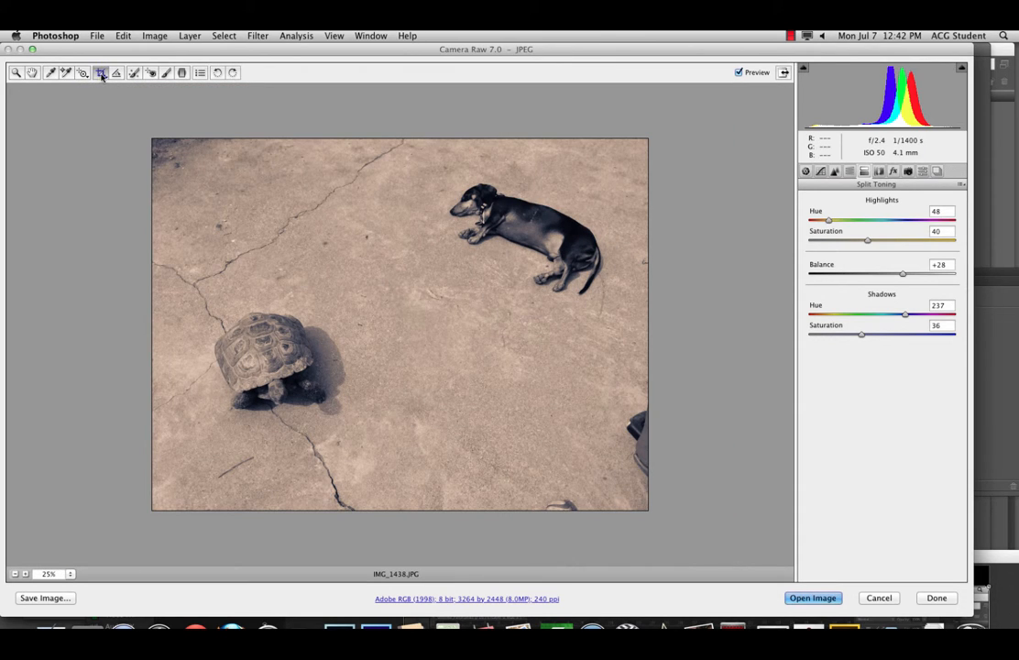
left_click_drag(152, 139, 626, 491)
key("z")
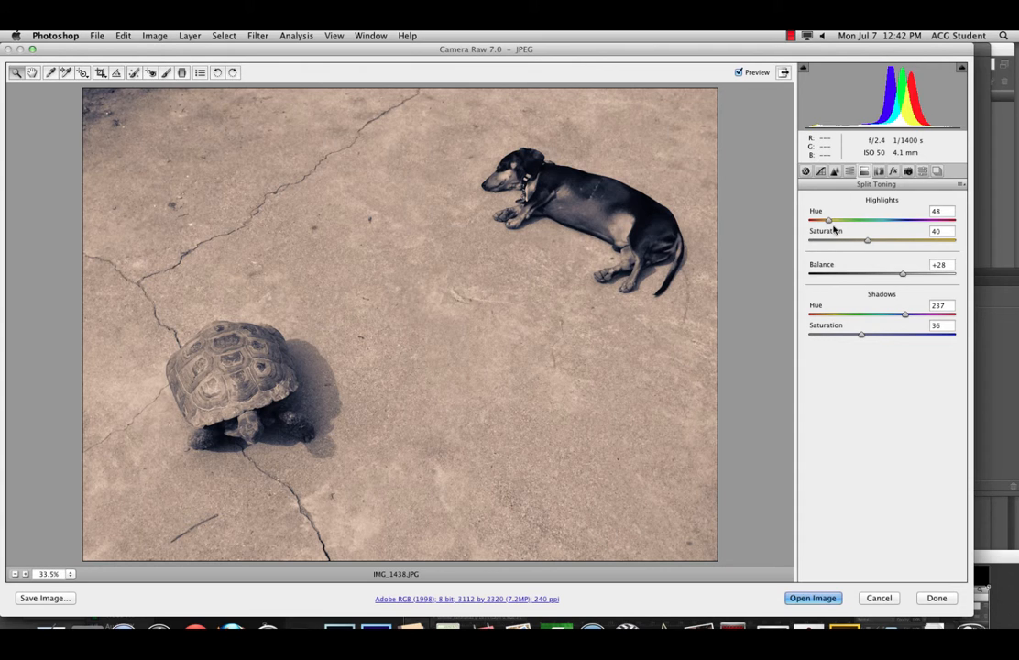
Set the highlights hue to about 54 and save the Camera Raw adjustments without opening the image.
mouse_move(829, 221)
left_mouse_down()
mouse_move(849, 223)
mouse_move(832, 225)
left_mouse_up()
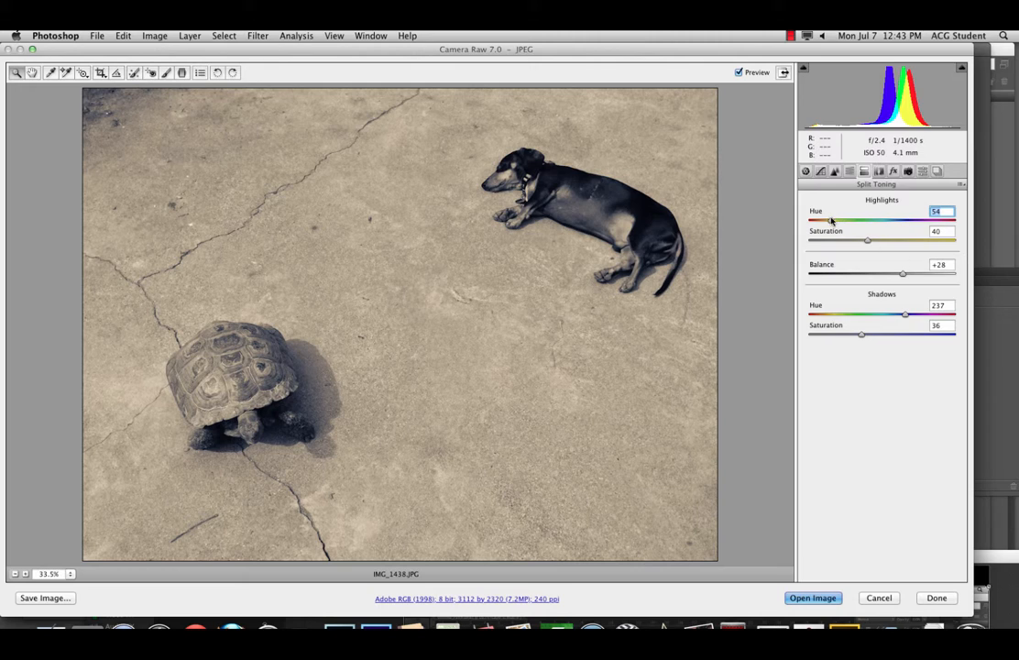
mouse_move(831, 221)
left_mouse_down()
mouse_move(810, 221)
mouse_move(933, 230)
mouse_move(831, 225)
left_mouse_up()
left_click(937, 597)
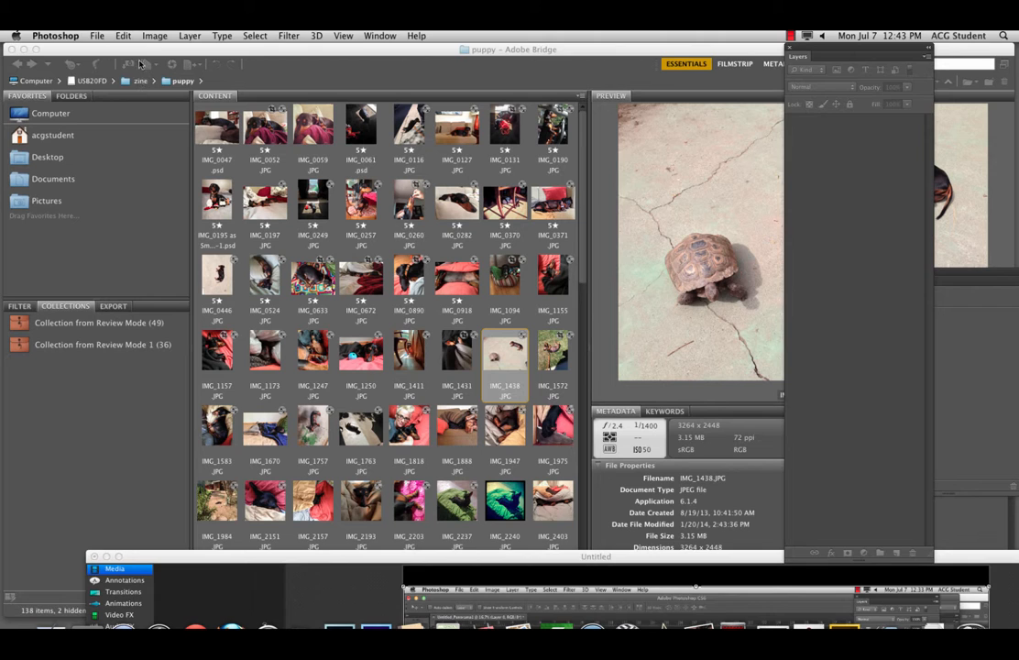
Switch to Bridge, reopen IMG_1438.JPG in Camera Raw and turn off its grayscale conversion.
left_click(139, 64)
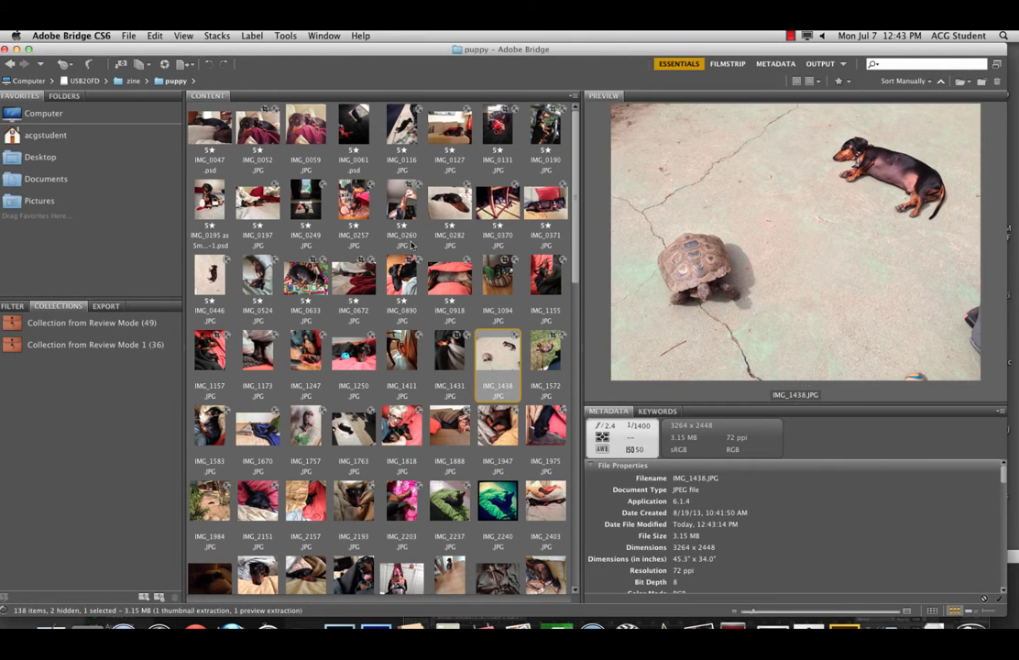
double_click(500, 357)
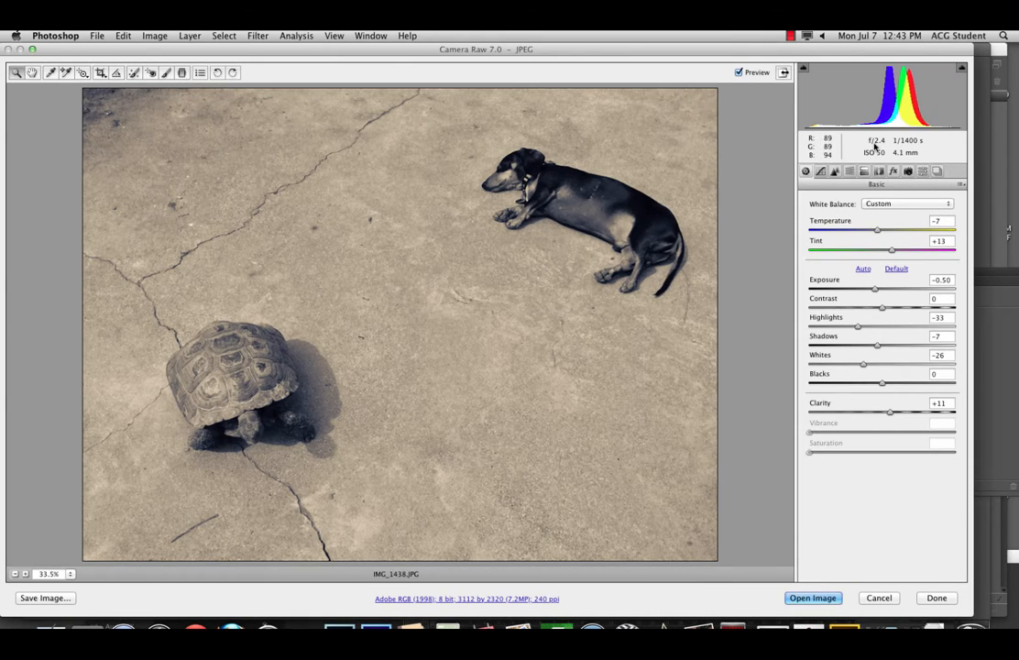
left_click(834, 170)
left_click(849, 171)
left_click(848, 201)
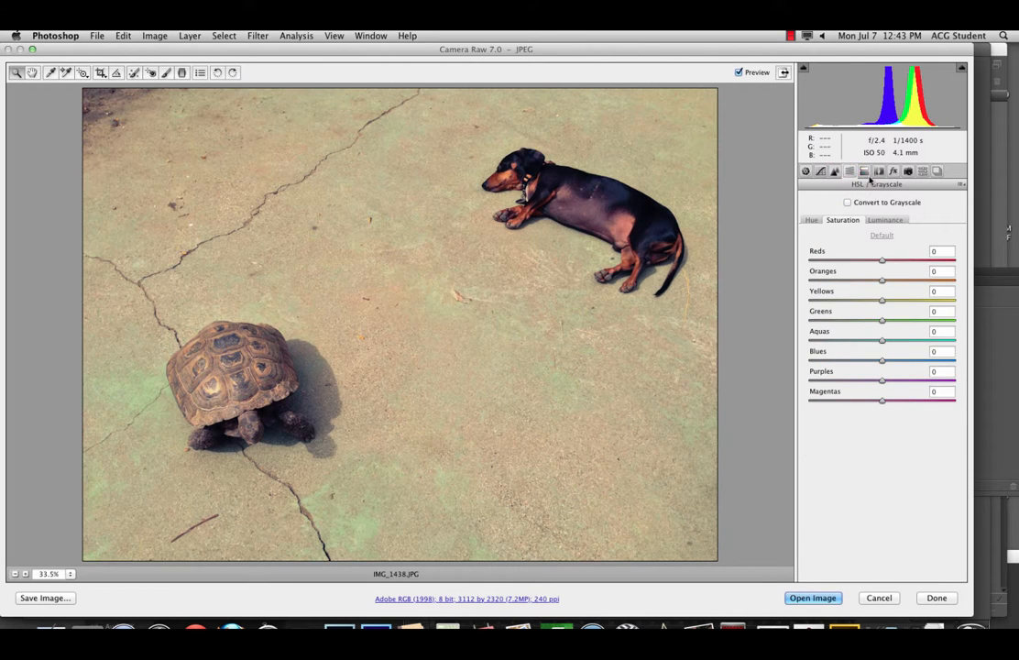
Reset the photo's adjustments with Reset Camera Raw Defaults.
left_click(962, 185)
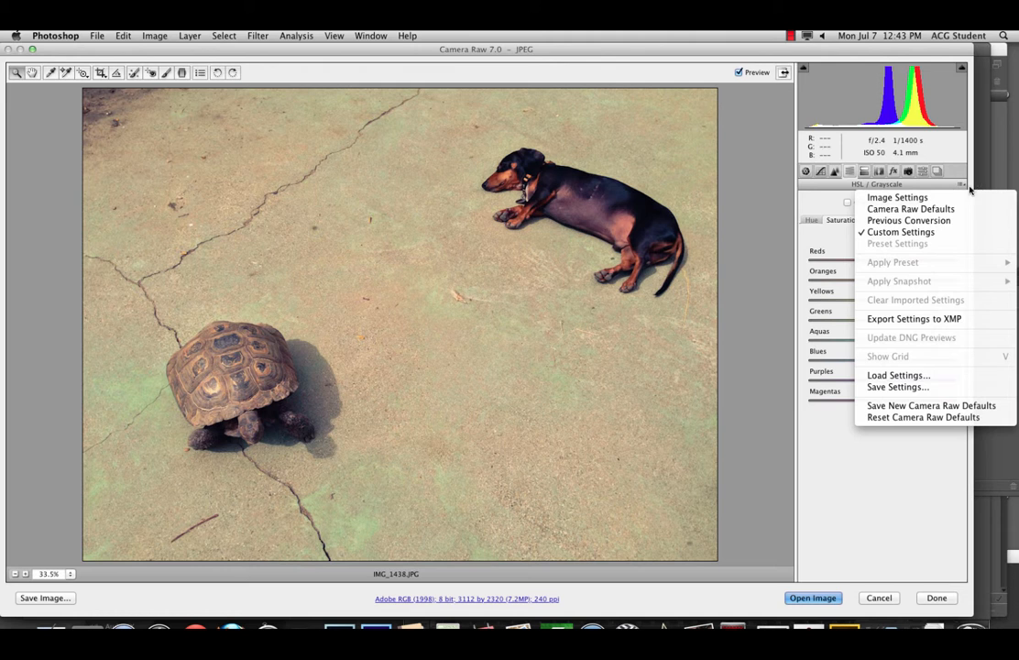
left_click(887, 420)
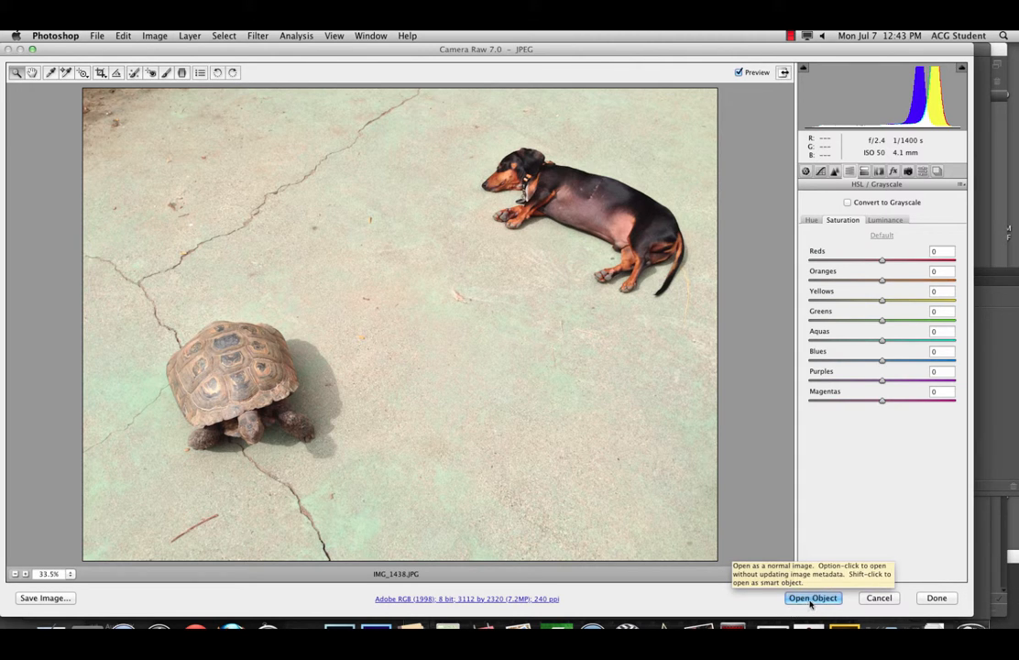
Open the photo in Photoshop as a smart object and move the Layers and Properties panels to uncover the adjustments.
key("shift")
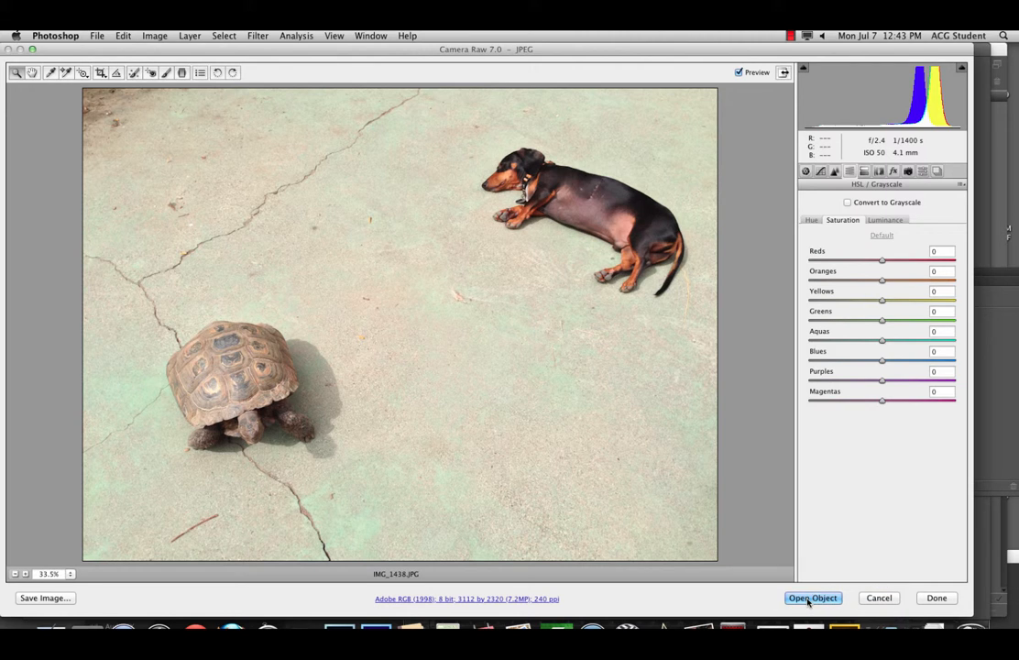
left_click(806, 601, "shift")
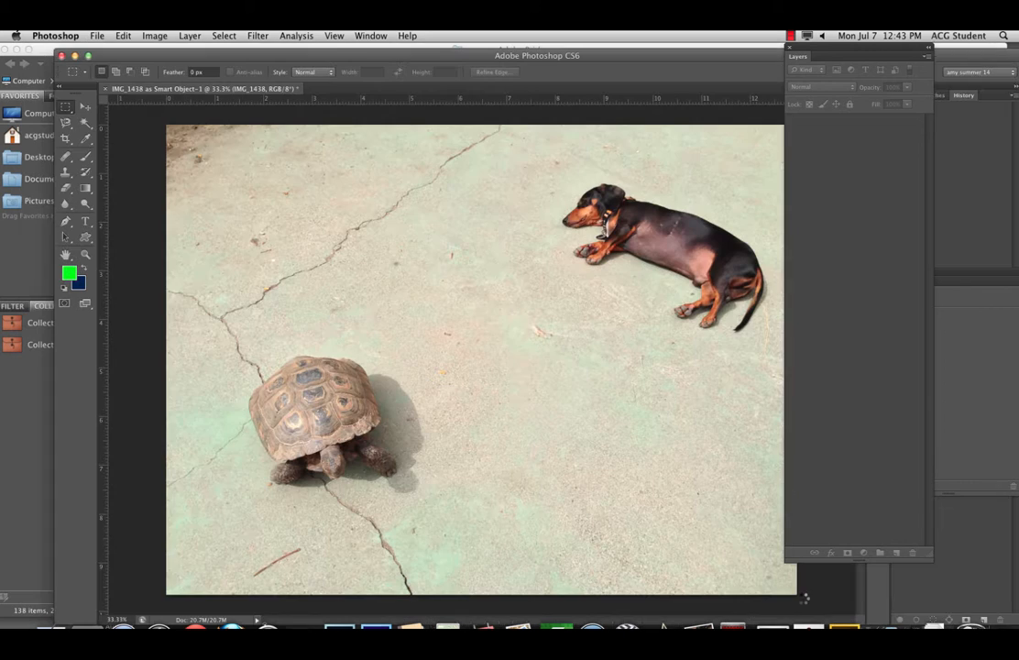
left_click_drag(174, 61, 135, 55)
left_click_drag(821, 53, 717, 138)
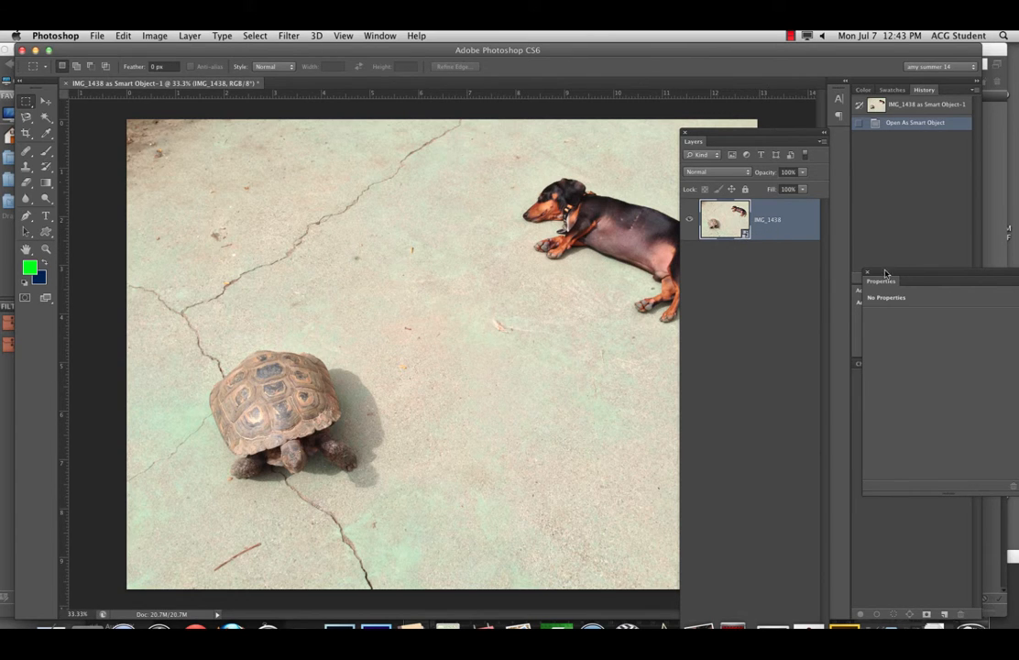
left_click_drag(880, 281, 869, 449)
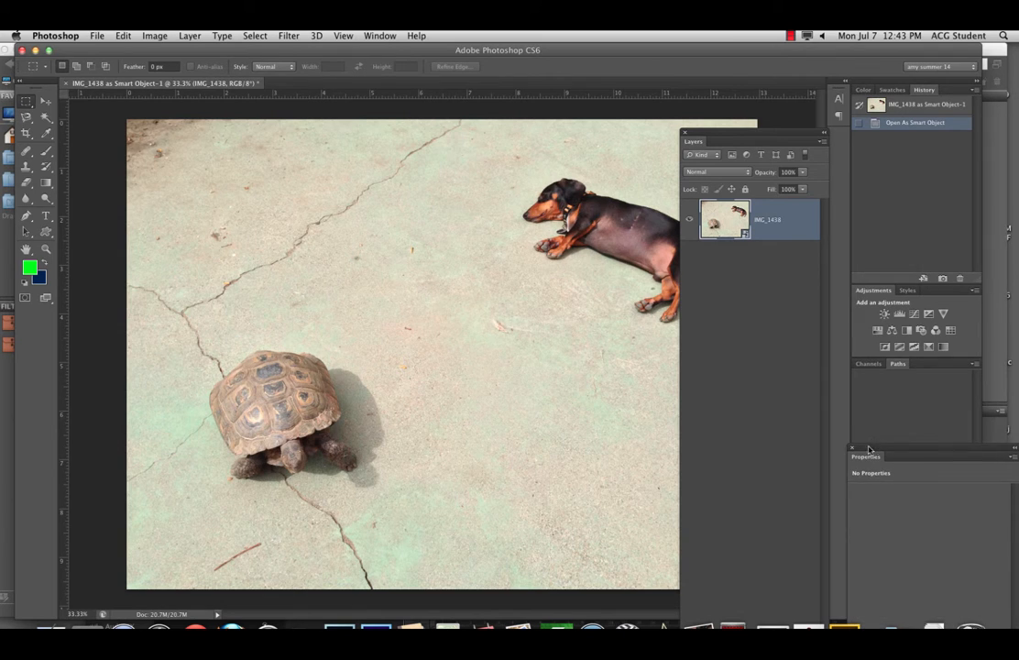
Add a Black & White adjustment layer above the photo with Reds at 92 and Greens at -3.
left_click(895, 353)
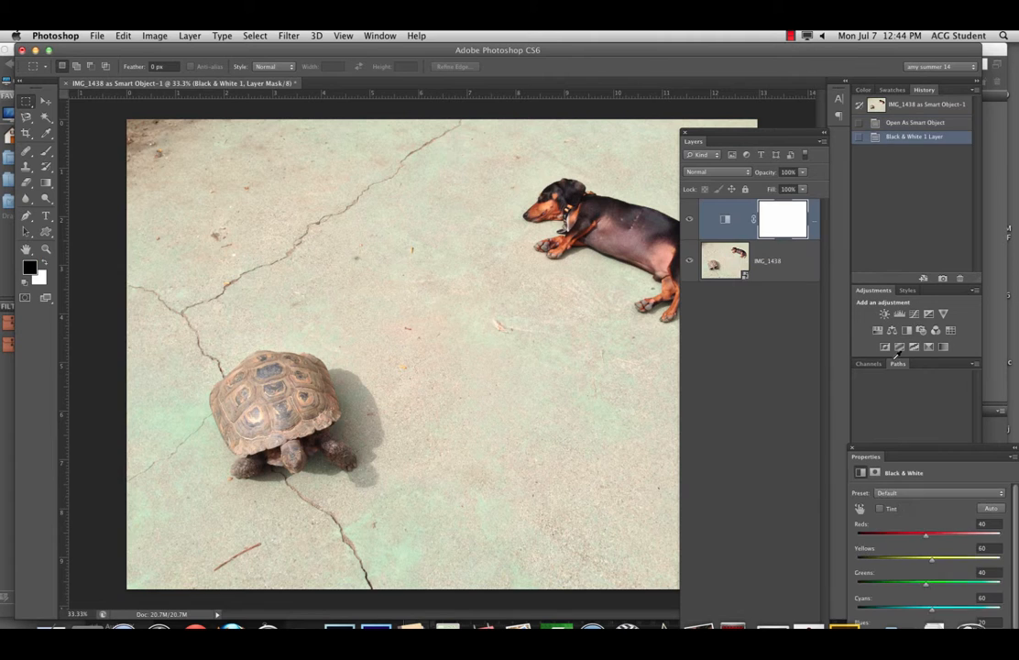
left_click_drag(868, 456, 145, 133)
left_click_drag(205, 211, 192, 264)
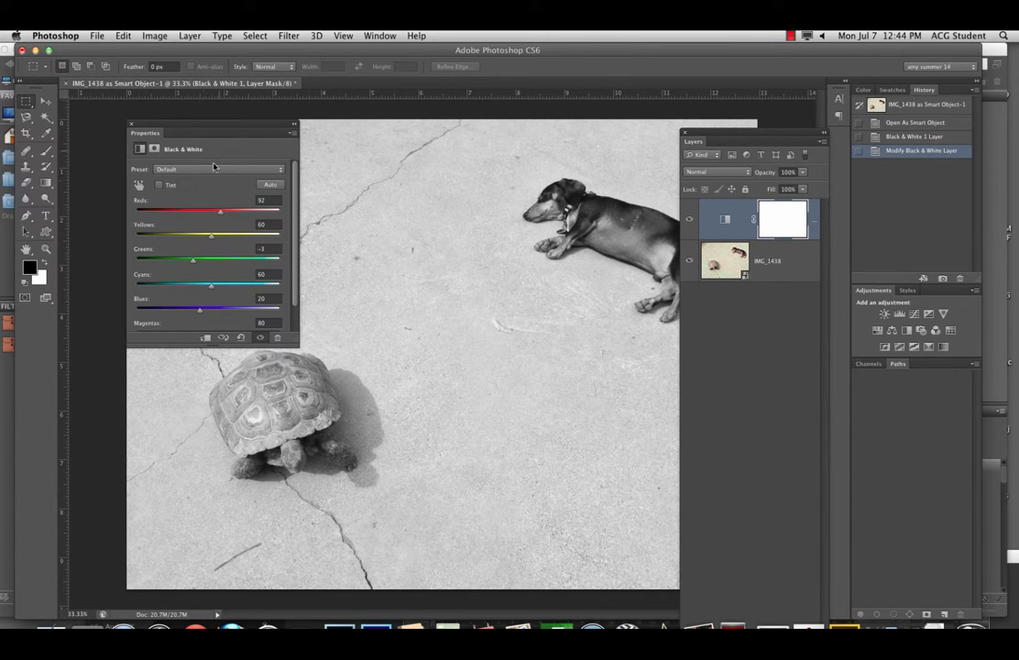
Try a dark orange tint on the Black & White adjustment and turn the tint back off.
left_click(159, 185)
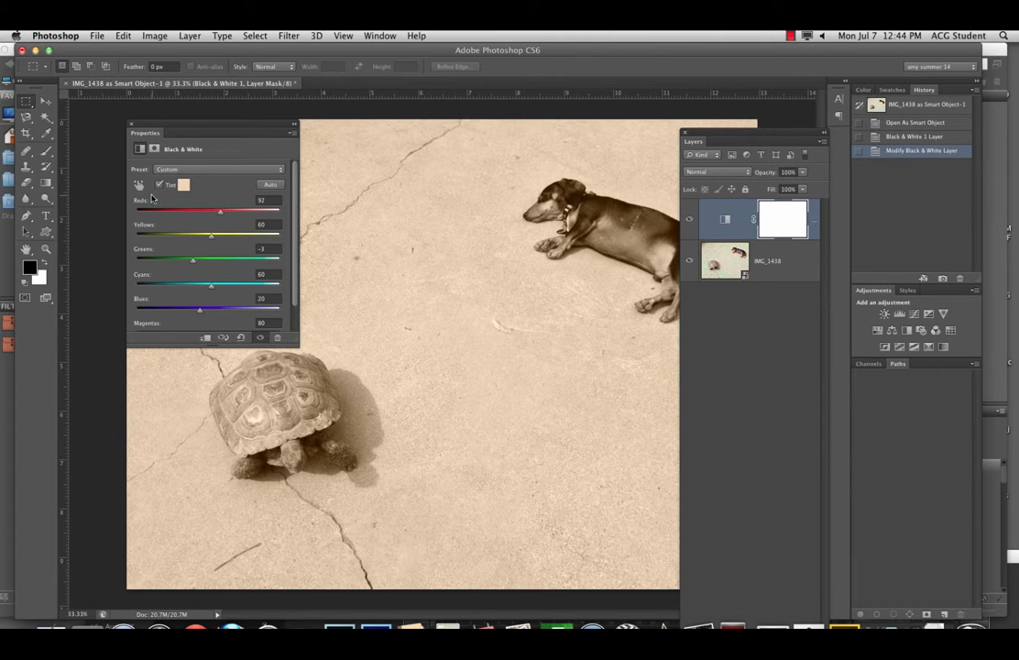
left_click(183, 184)
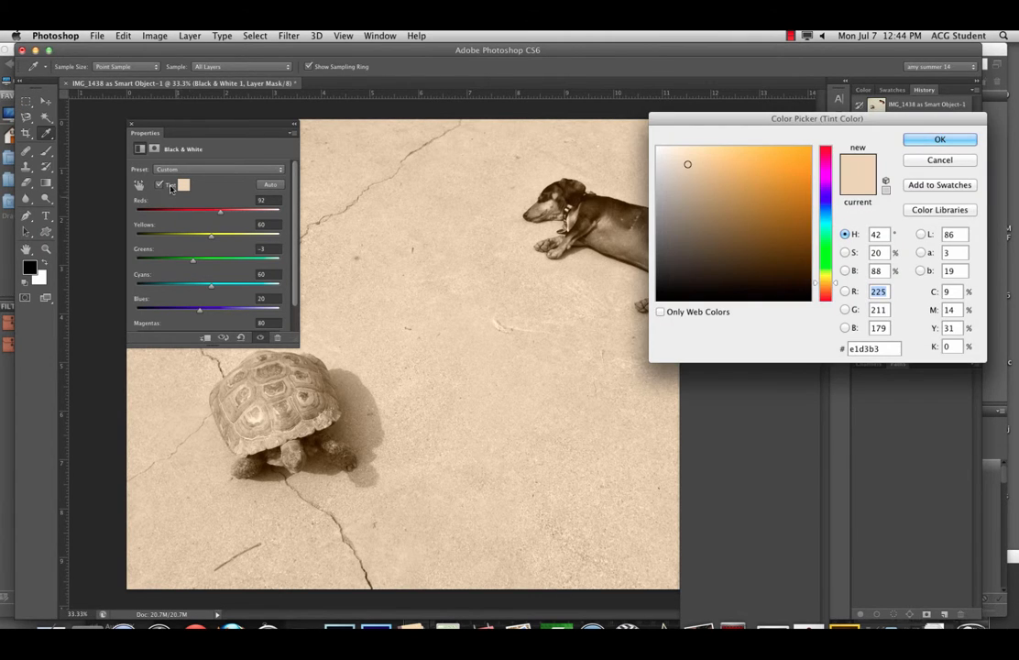
mouse_move(769, 165)
left_mouse_down()
mouse_move(775, 202)
mouse_move(753, 196)
mouse_move(805, 224)
left_mouse_up()
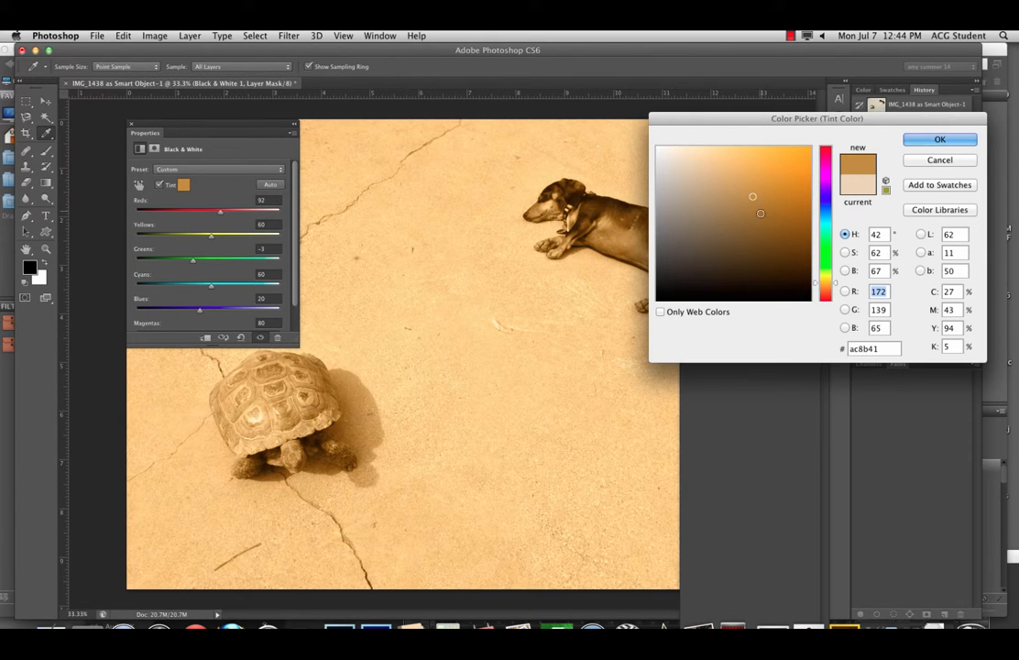
left_click(939, 140)
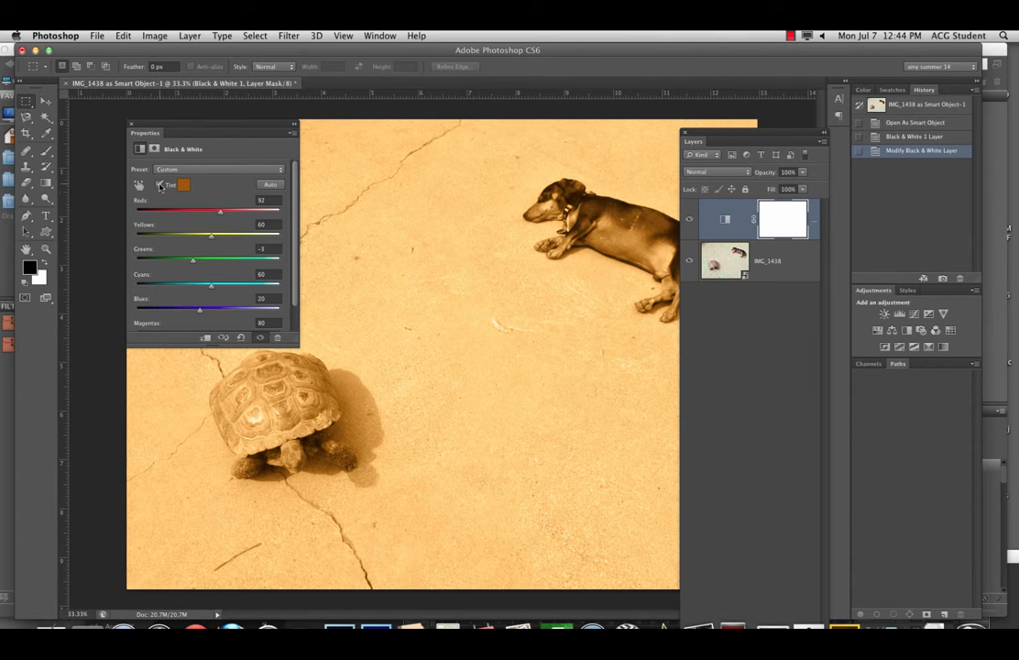
left_click(160, 185)
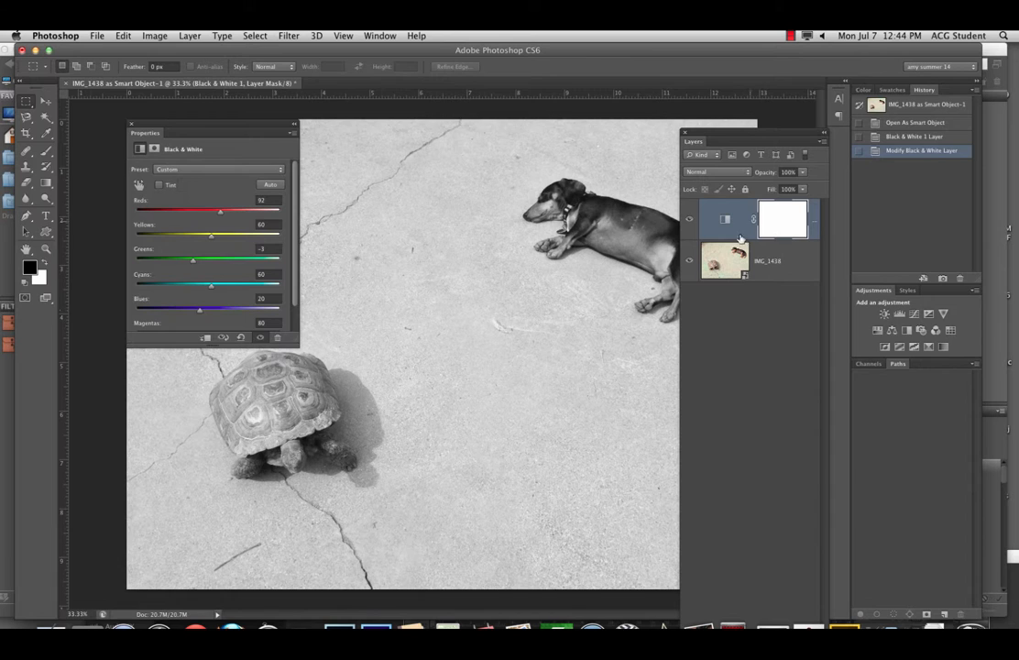
Delete the Black & White adjustment layer, moving the Layers panel up to reach its delete control.
mouse_move(817, 227)
left_mouse_down()
mouse_move(784, 472)
mouse_move(800, 222)
left_mouse_up()
left_click_drag(757, 128, 756, 64)
left_click_drag(807, 160, 806, 566)
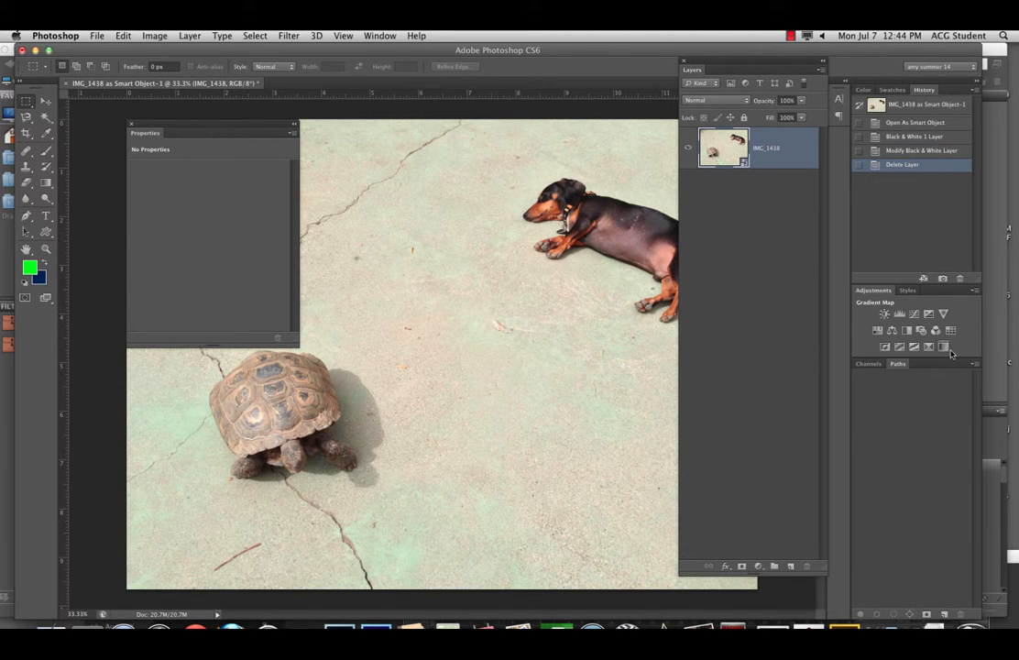
Add a Gradient Map adjustment layer above the photo and open its gradient for editing.
left_click(944, 348)
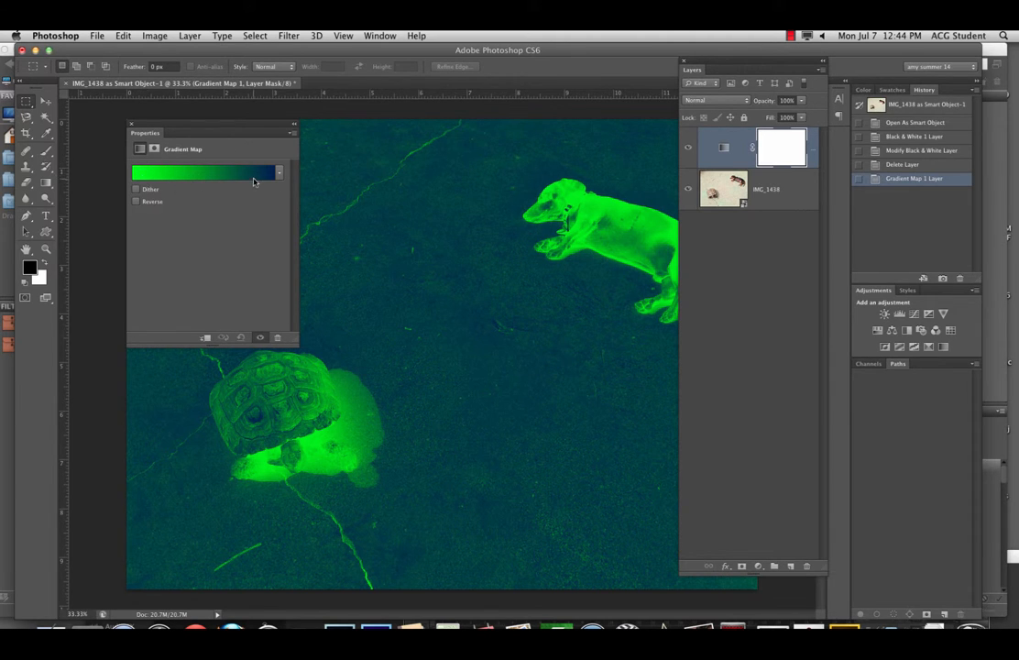
left_click(212, 177)
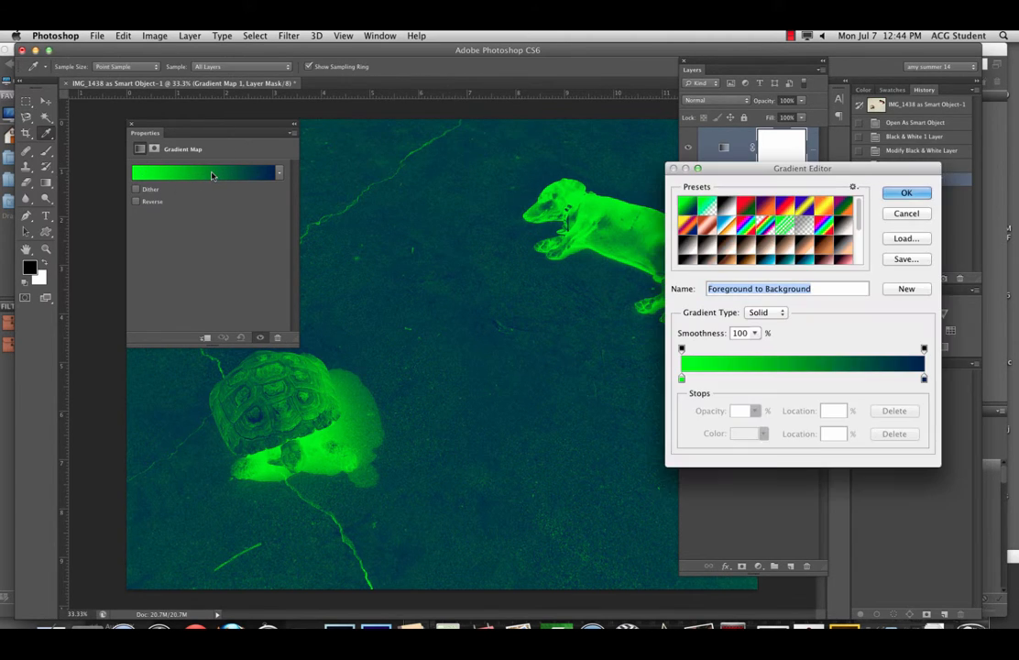
left_click_drag(736, 160, 739, 138)
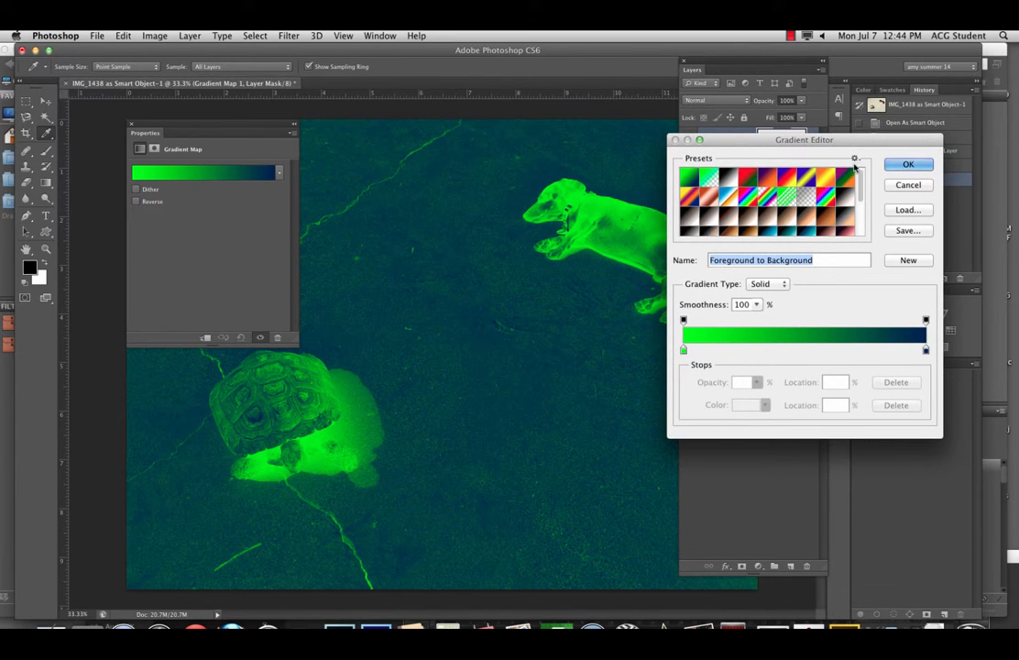
Replace the gradient presets with the Photographic Toning set without saving the current gradients.
left_click(854, 160)
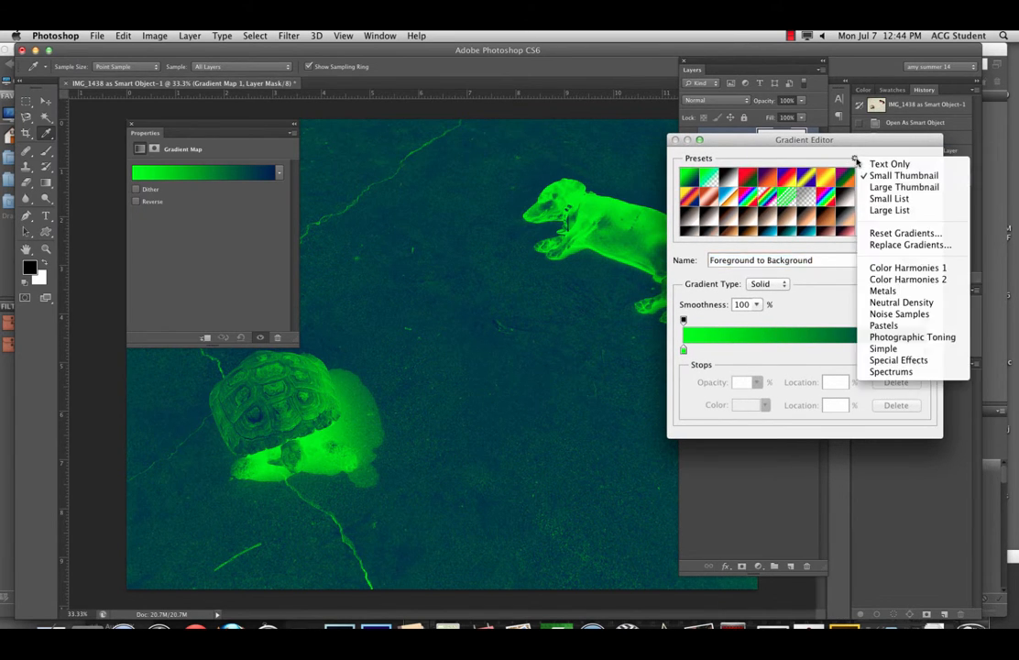
left_click(923, 337)
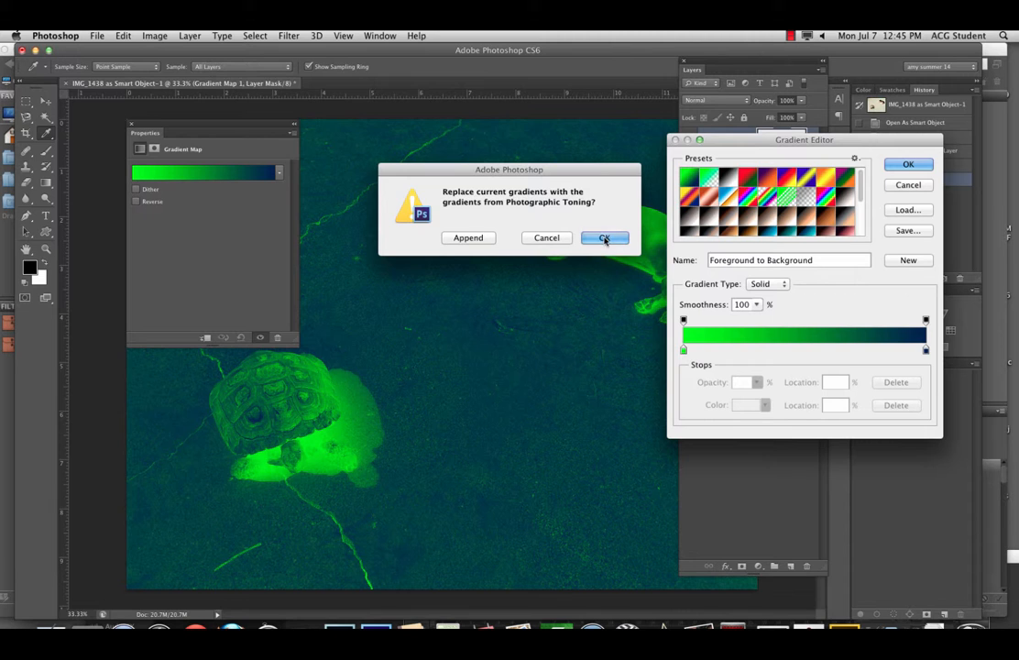
left_click(602, 237)
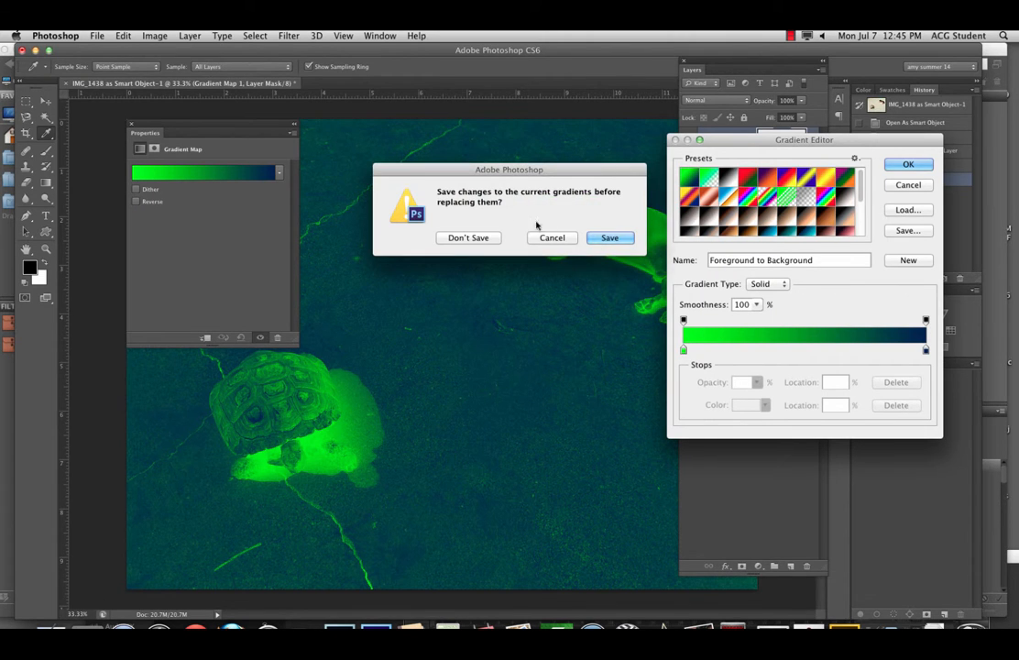
left_click(609, 237)
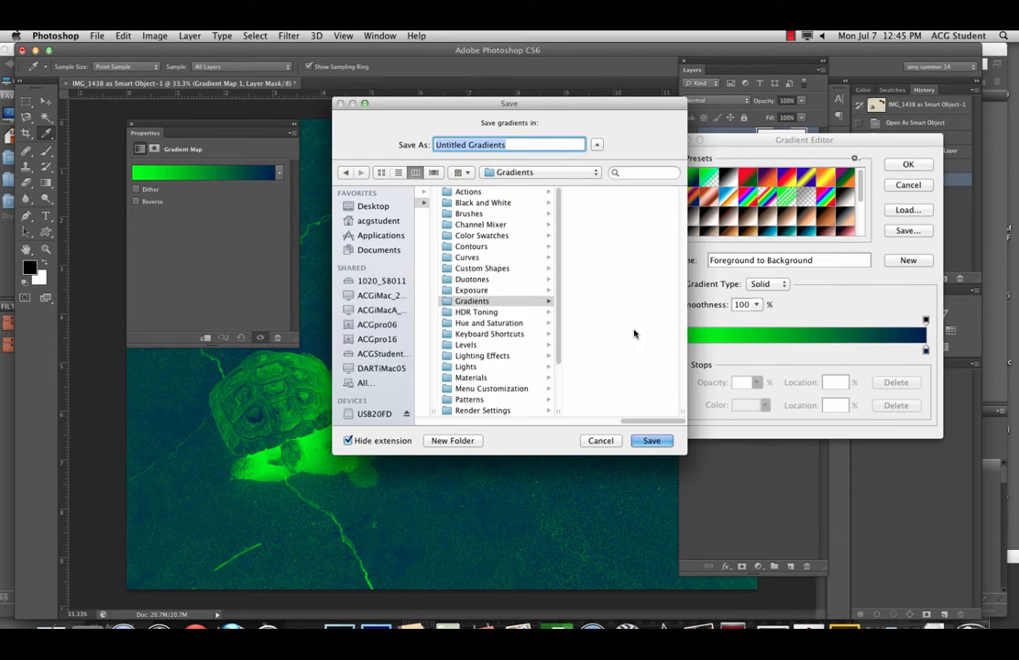
left_click(602, 440)
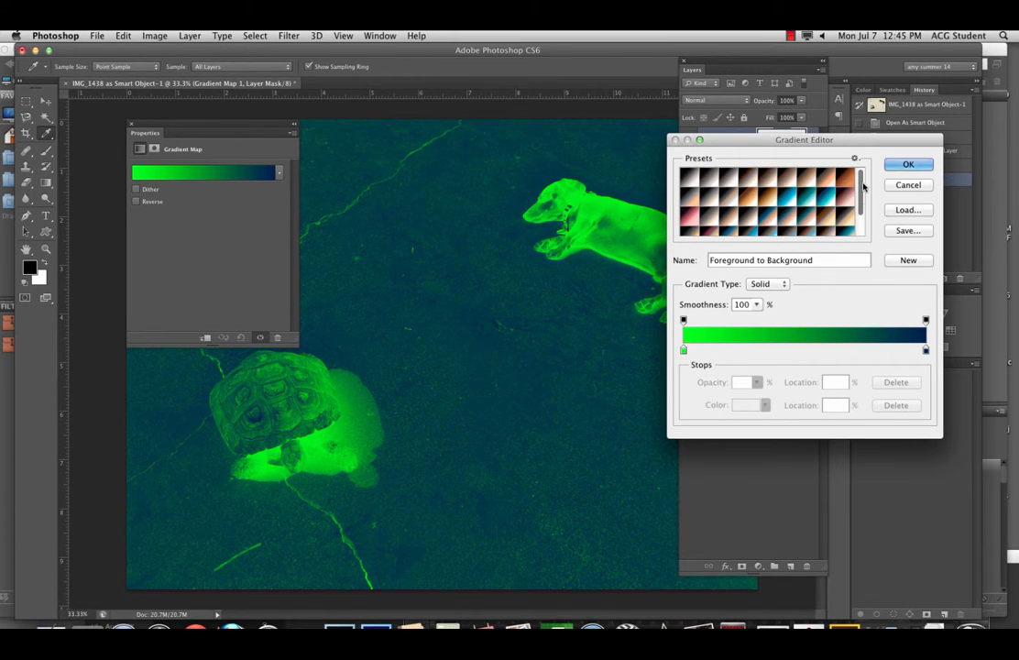
Try several toning presets on the gradient map, including Sepia 1, Sepia-Blue 1 and Sepia Antique.
left_click(747, 184)
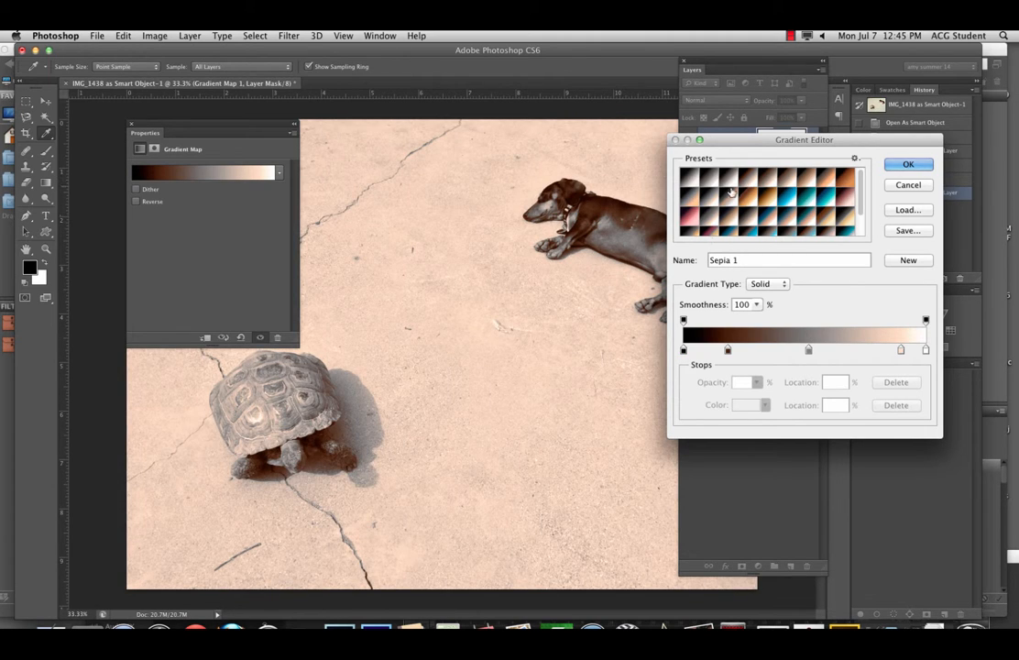
left_click(770, 199)
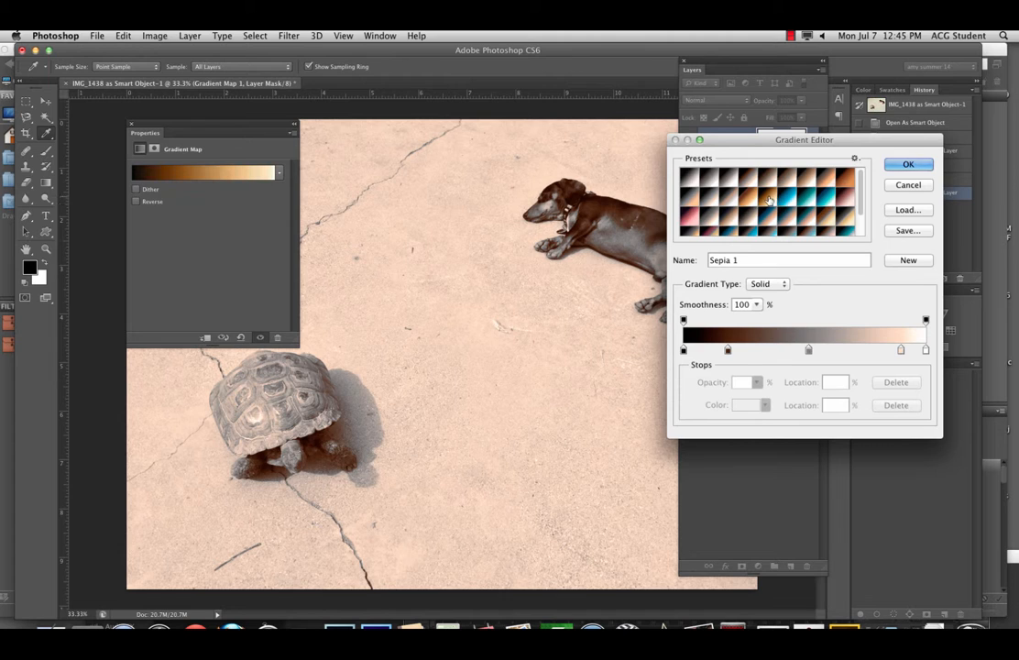
left_click(794, 217)
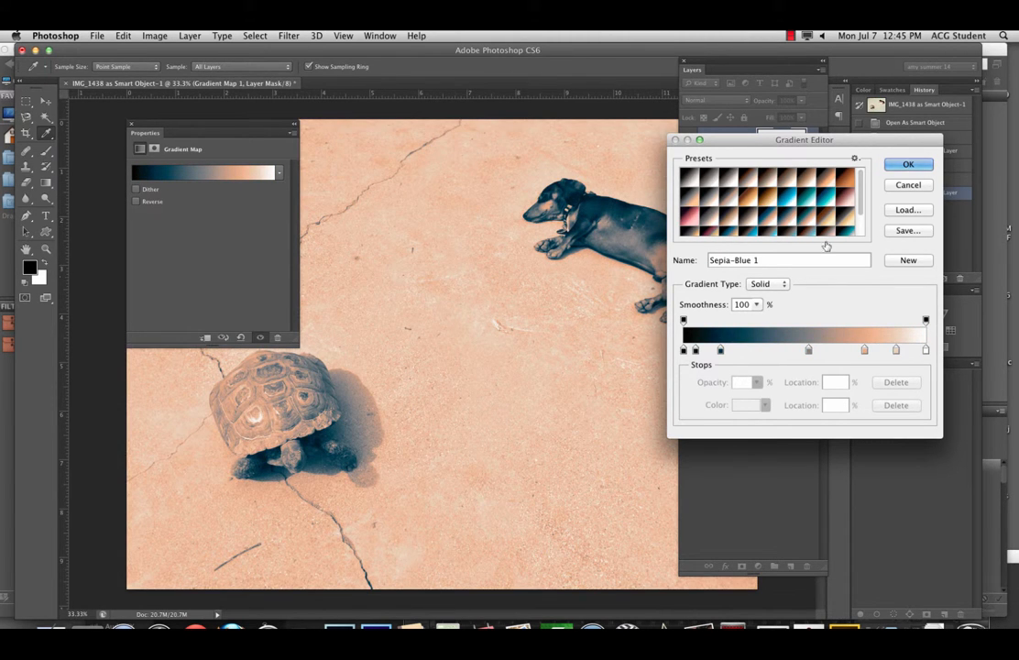
left_click(832, 216)
left_click(847, 201)
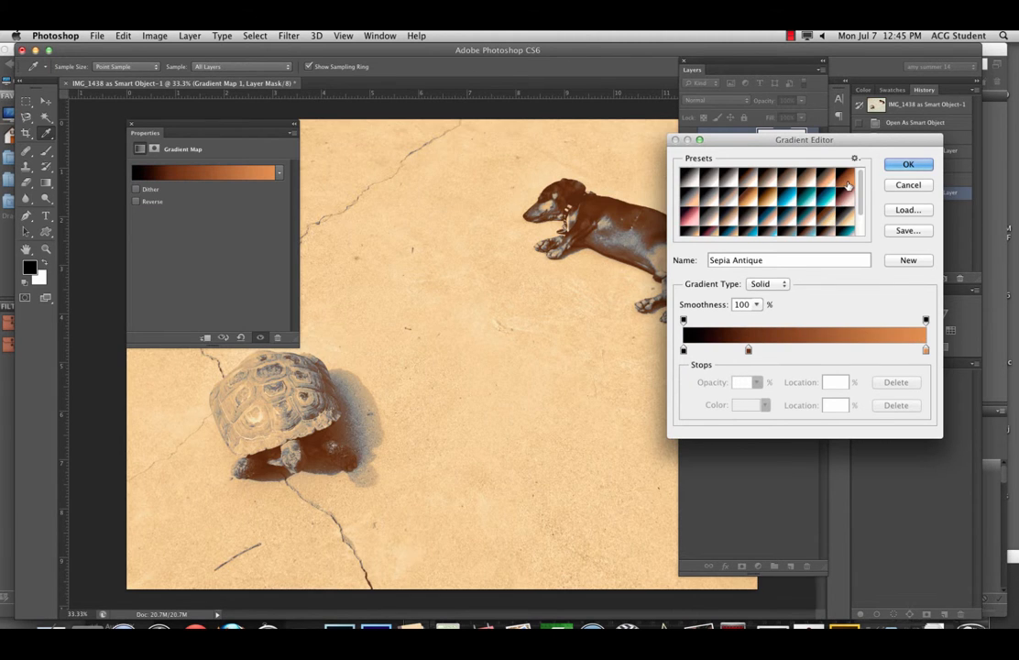
Try the Blue-Selenium 1 and Cyan-Selenium presets and settle on Cyan-Sepia for the gradient map.
scroll(749, 217, "down", 3)
left_click(748, 193)
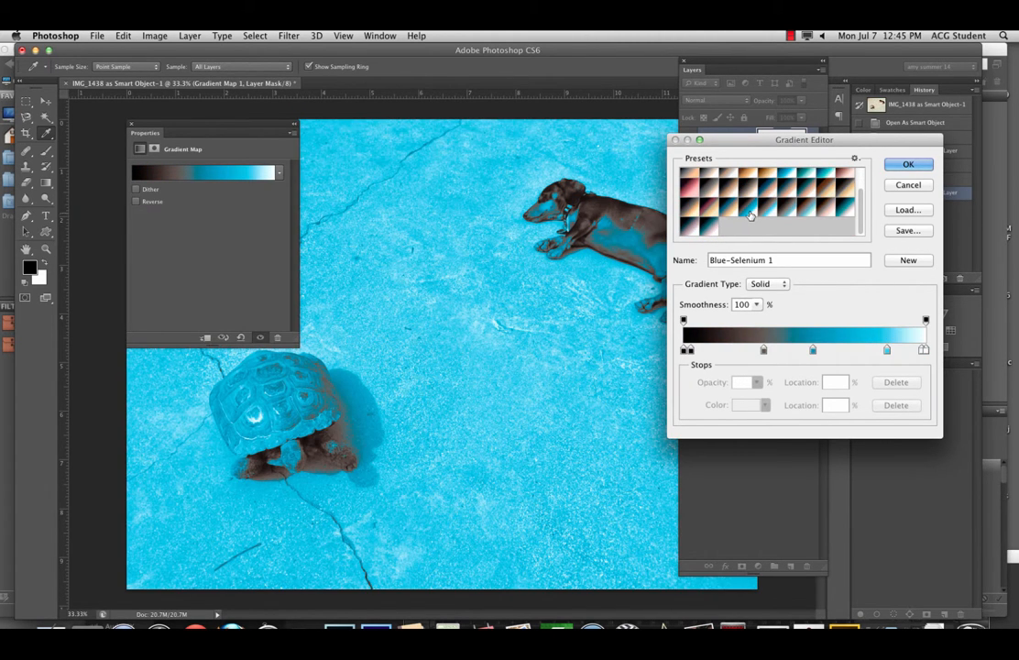
left_click(787, 212)
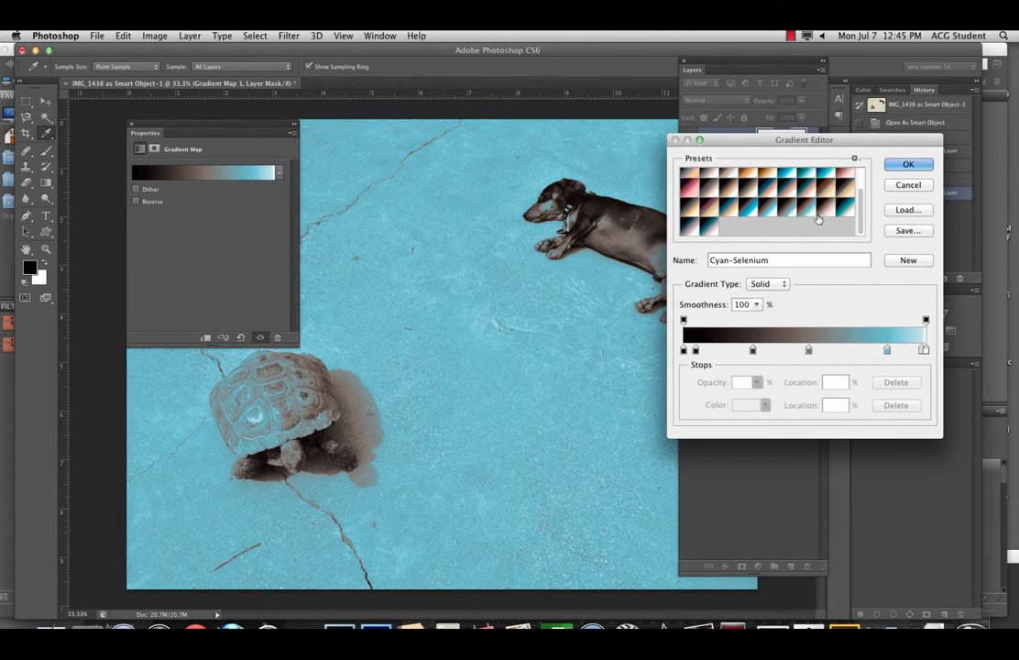
left_click(828, 189)
left_click(815, 209)
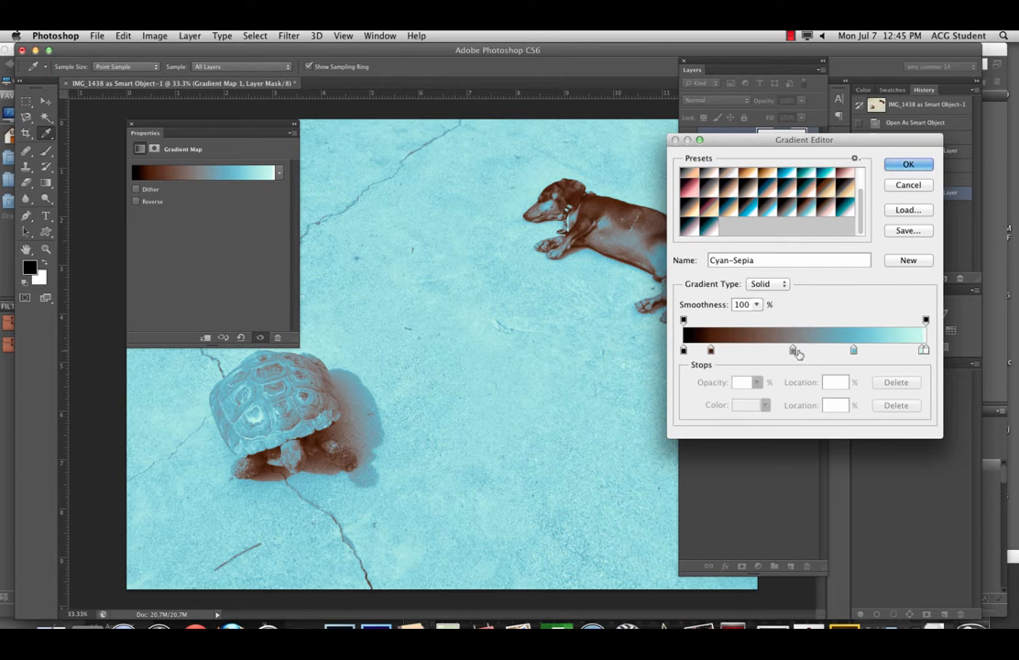
Recolor the gradient's dark brown stop to olive brown 594c18 and slide it toward the middle of the gradient.
double_click(711, 352)
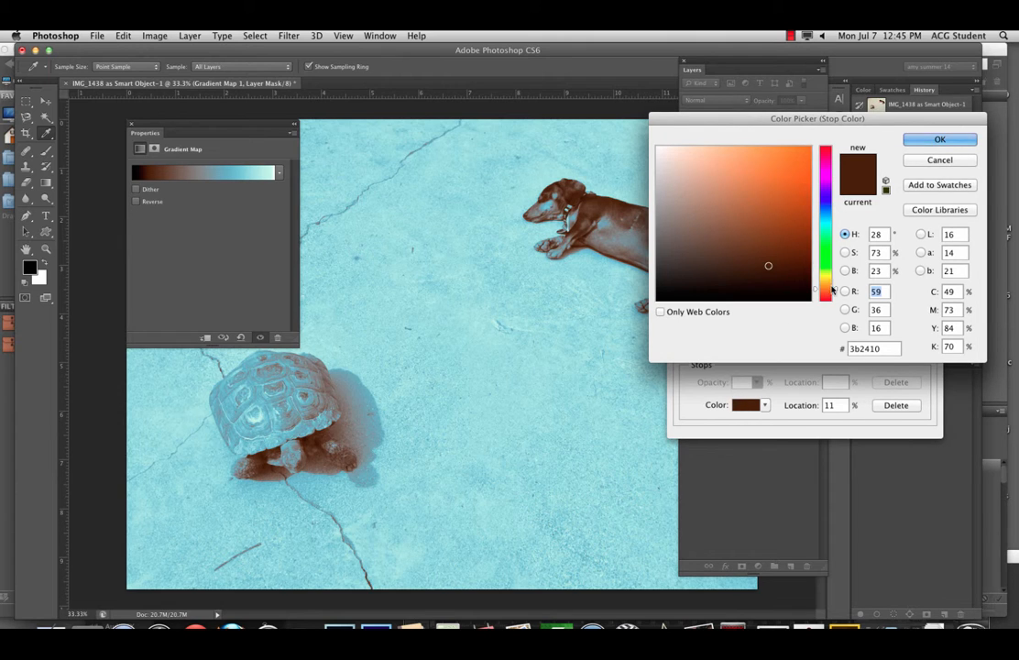
mouse_move(832, 290)
left_mouse_down()
mouse_move(834, 262)
mouse_move(833, 282)
left_mouse_up()
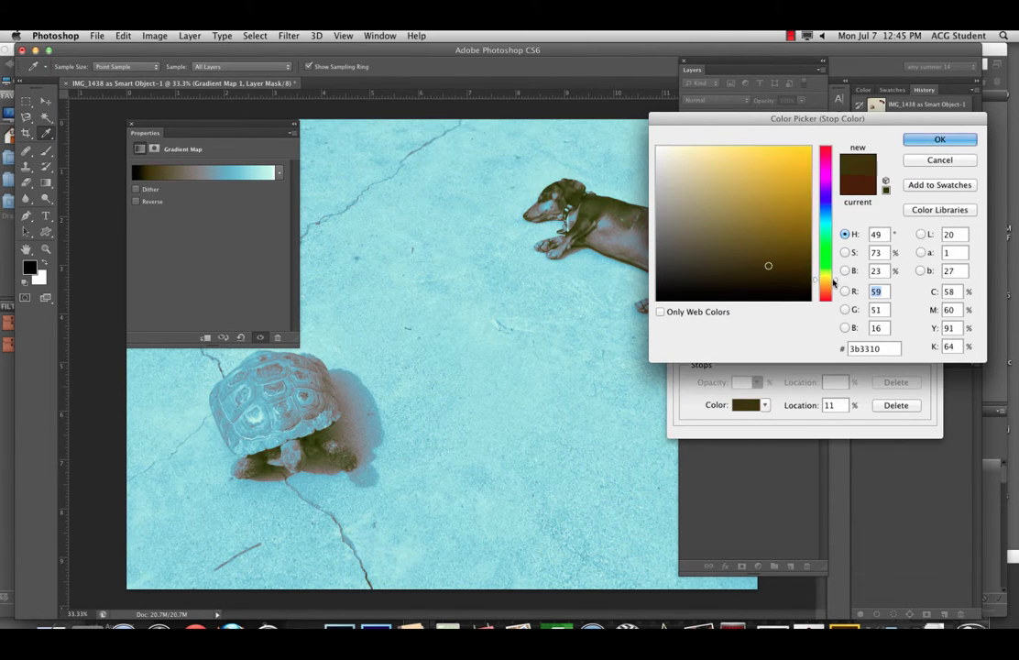
left_click_drag(768, 266, 769, 245)
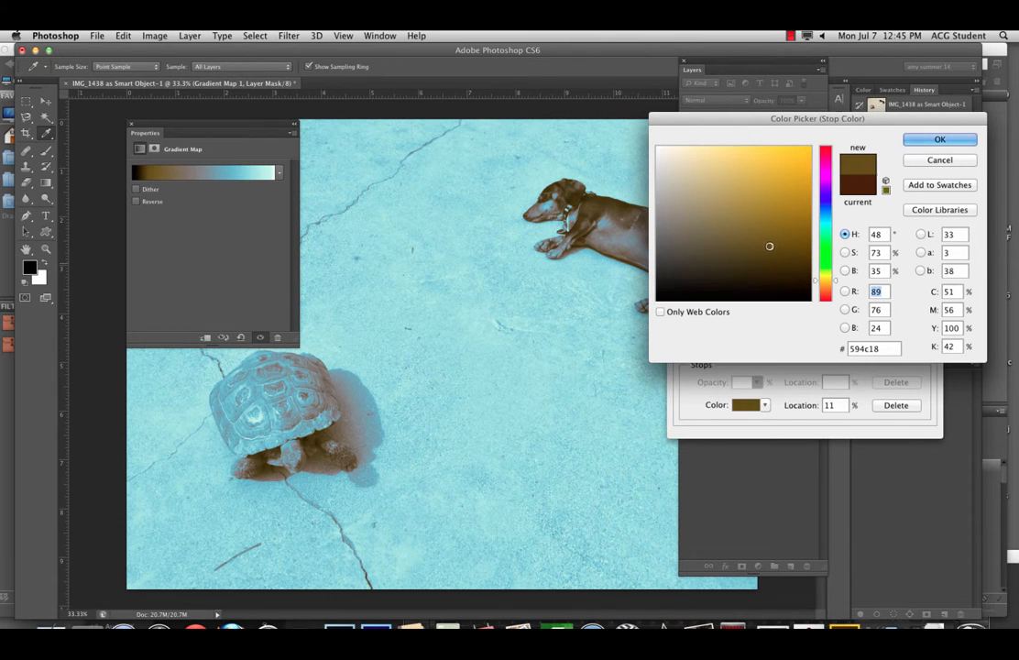
left_click(939, 140)
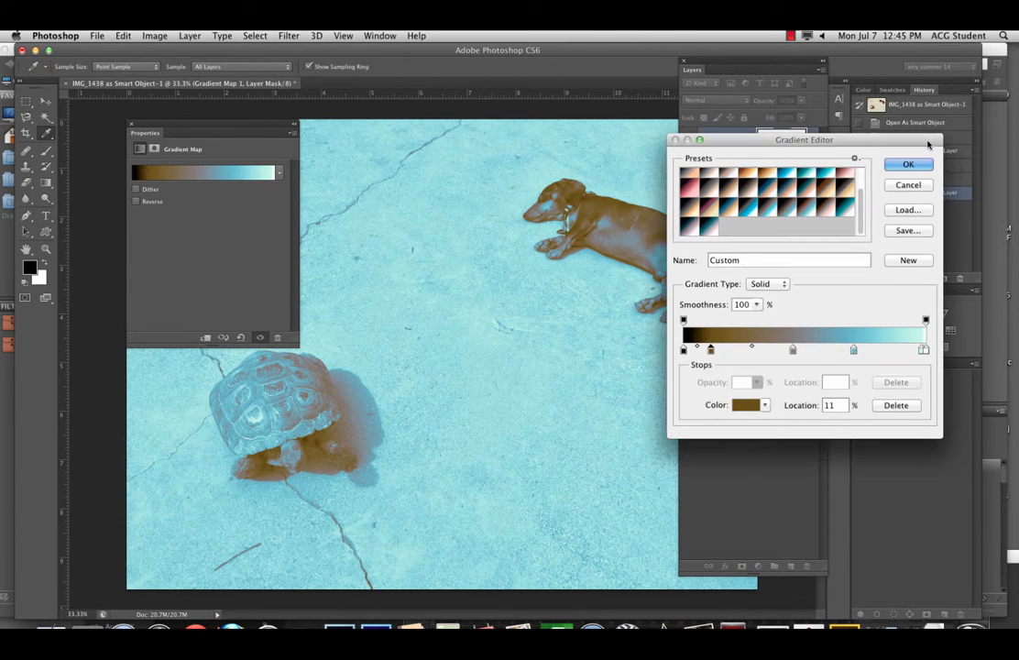
left_click_drag(710, 351, 731, 350)
Check the first stop's color, keeping it black, and remove the grey stop from the middle of the gradient.
left_click(684, 350)
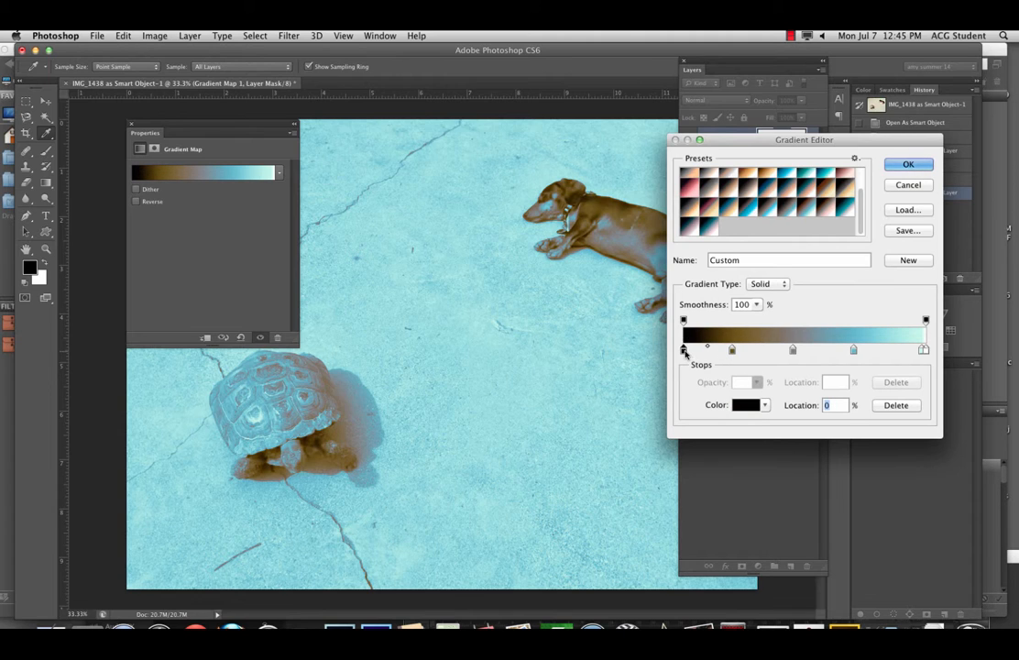
left_click(735, 404)
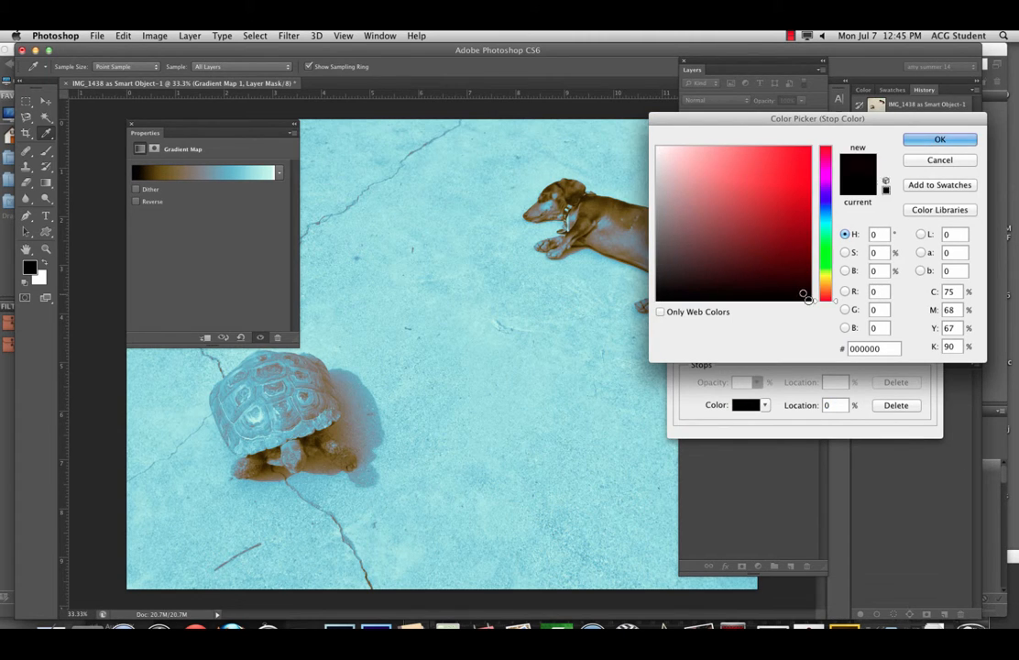
left_click(942, 142)
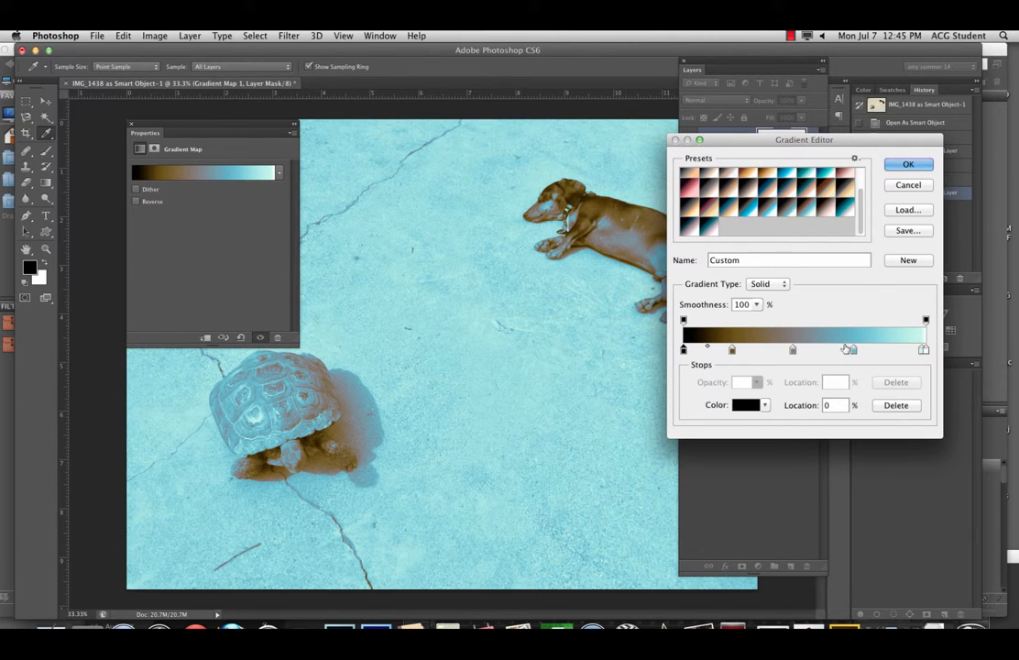
left_click_drag(790, 356, 788, 394)
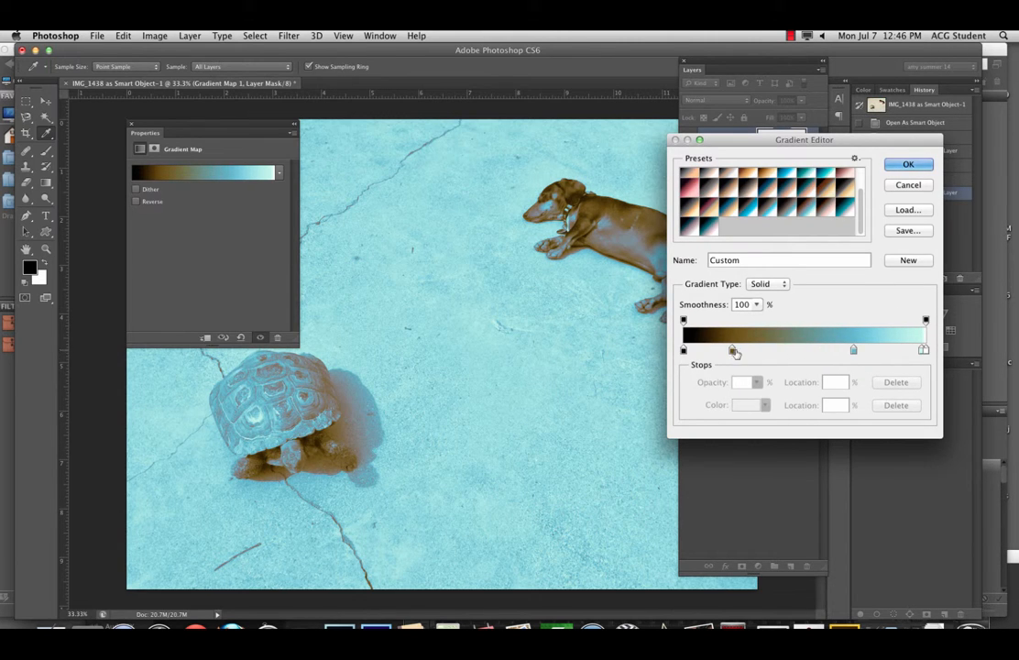
Move the gradient's brown stop to location 33% and delete the pale mint stop next to the white end.
left_click_drag(734, 352, 765, 351)
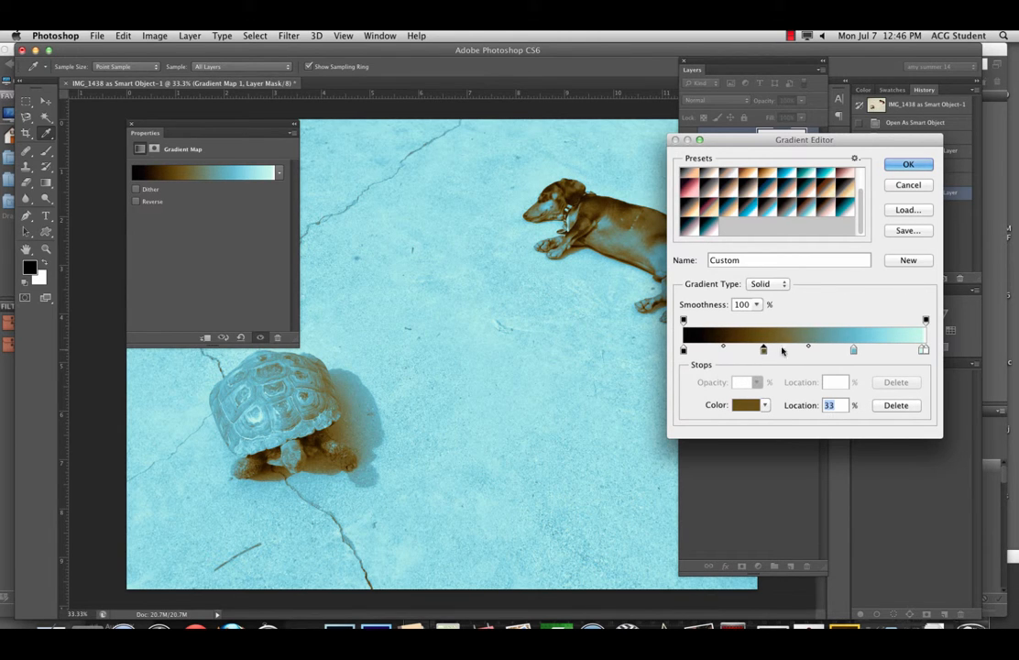
left_click(853, 351)
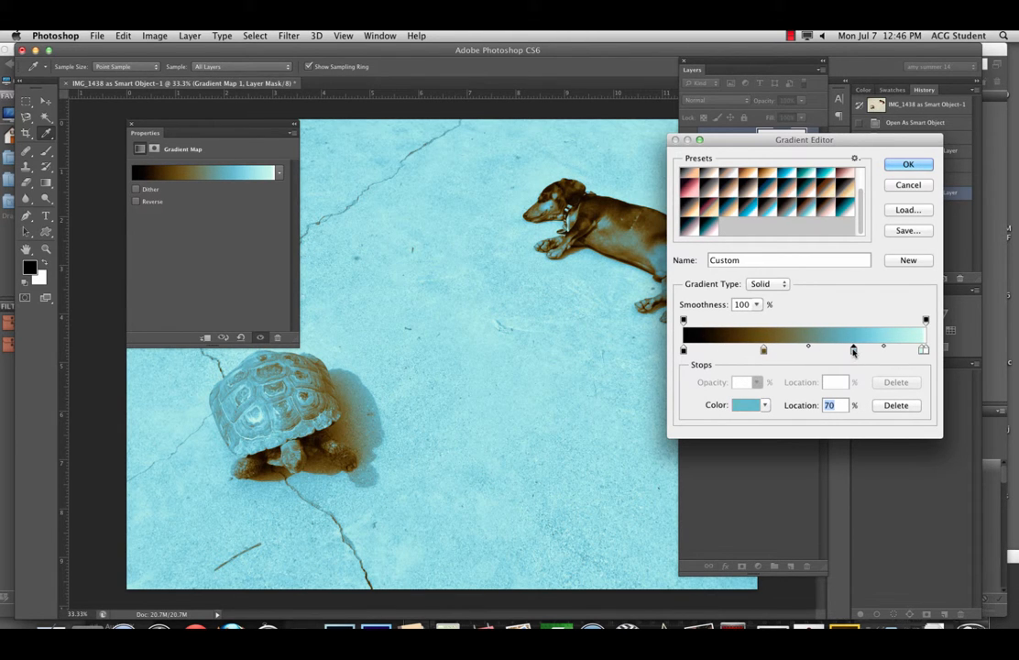
left_click(906, 350)
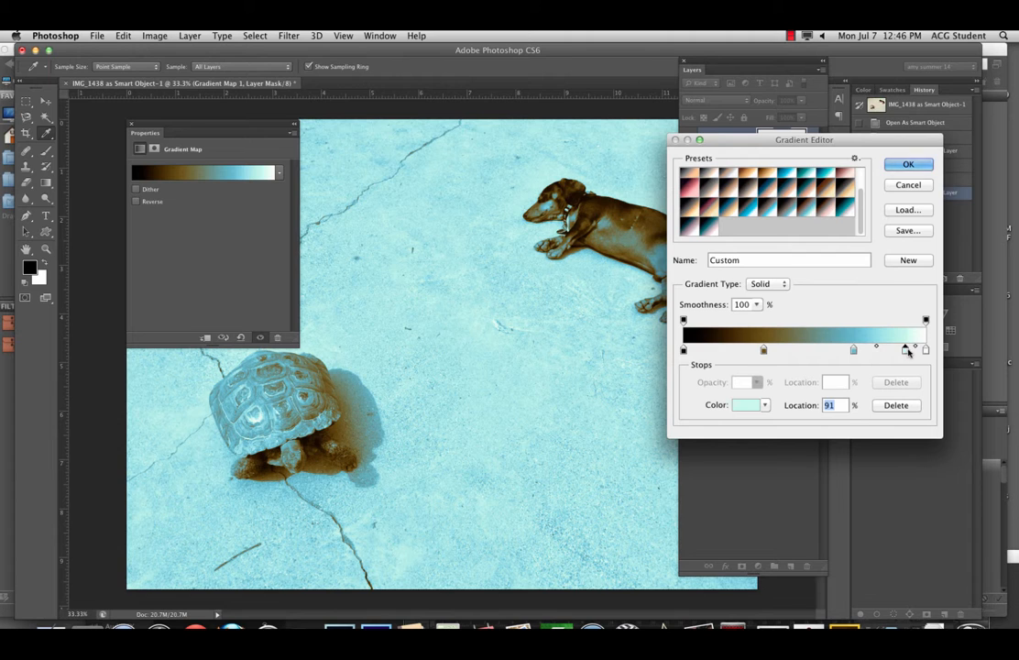
left_click(897, 405)
Try the gradient without its blue stop, then clear the extra blue stops and place a single one at 75%.
left_click(853, 351)
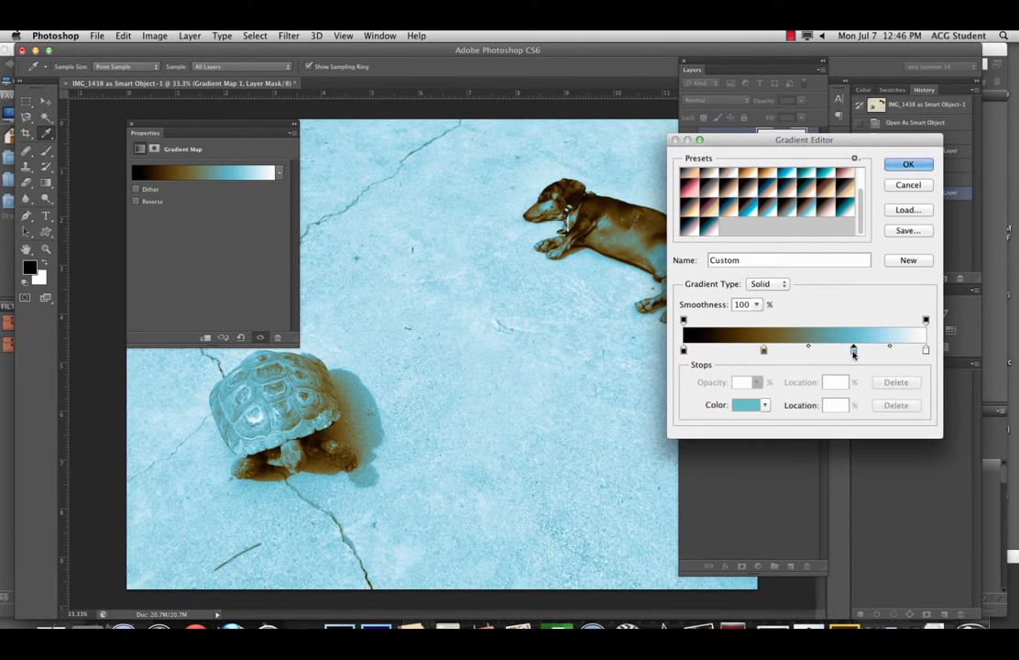
left_click_drag(853, 351, 851, 390)
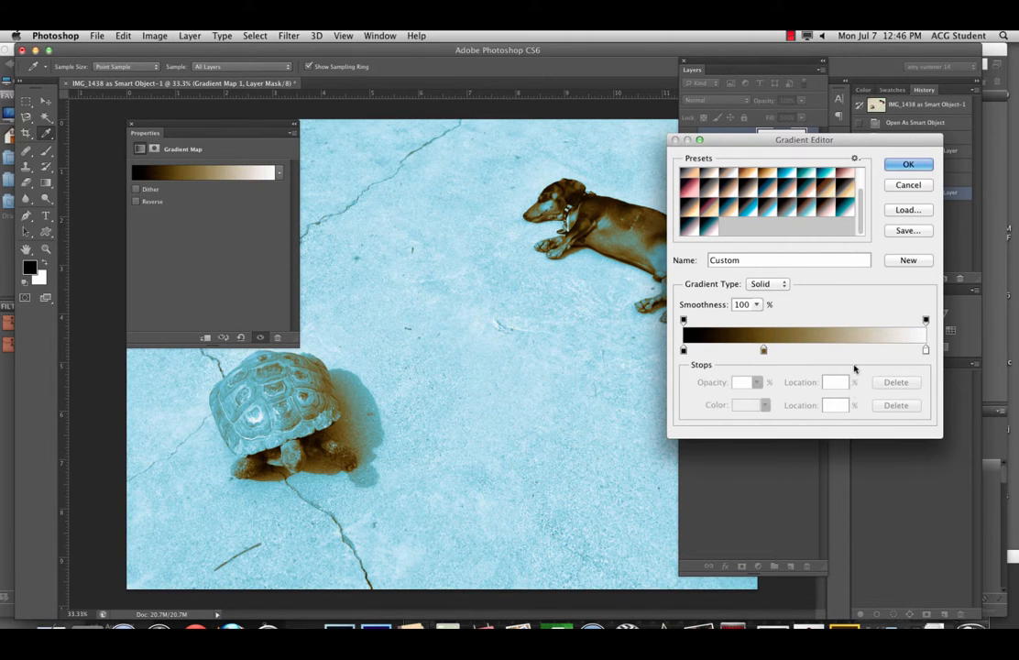
left_click(860, 351)
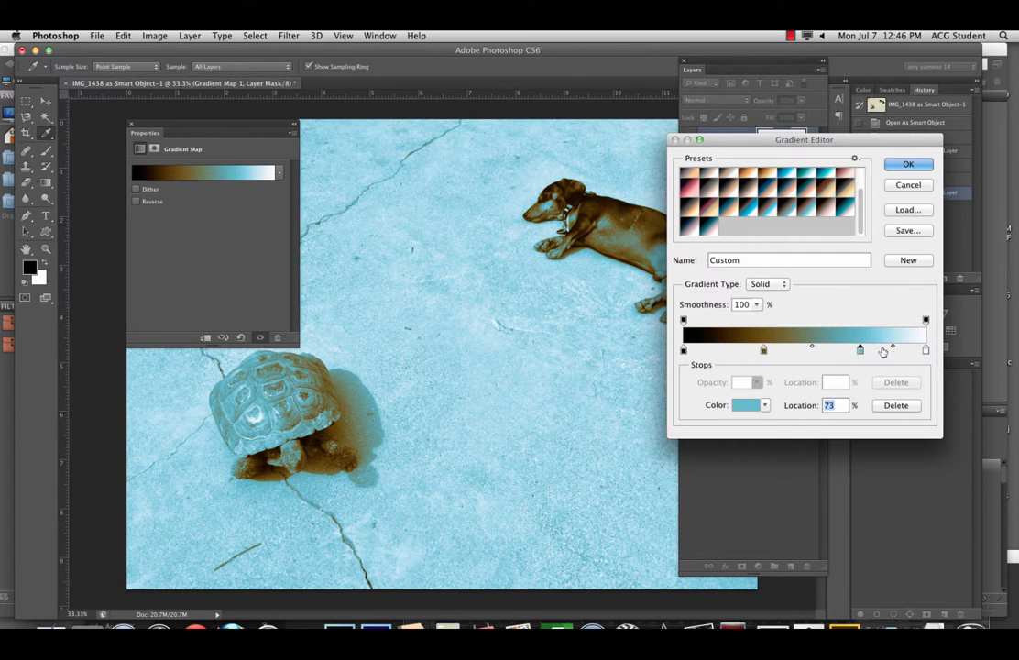
left_click(884, 350)
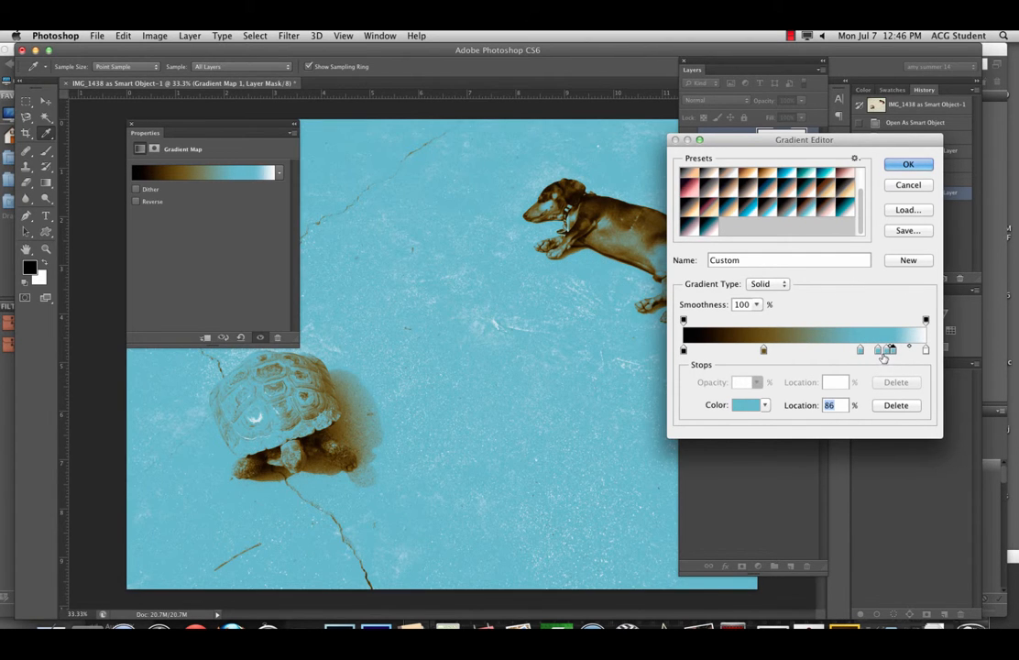
left_click_drag(892, 352, 865, 353)
left_click(877, 352)
Recolor the gradient's blue stop to a more muted, greyish blue.
left_click(751, 404)
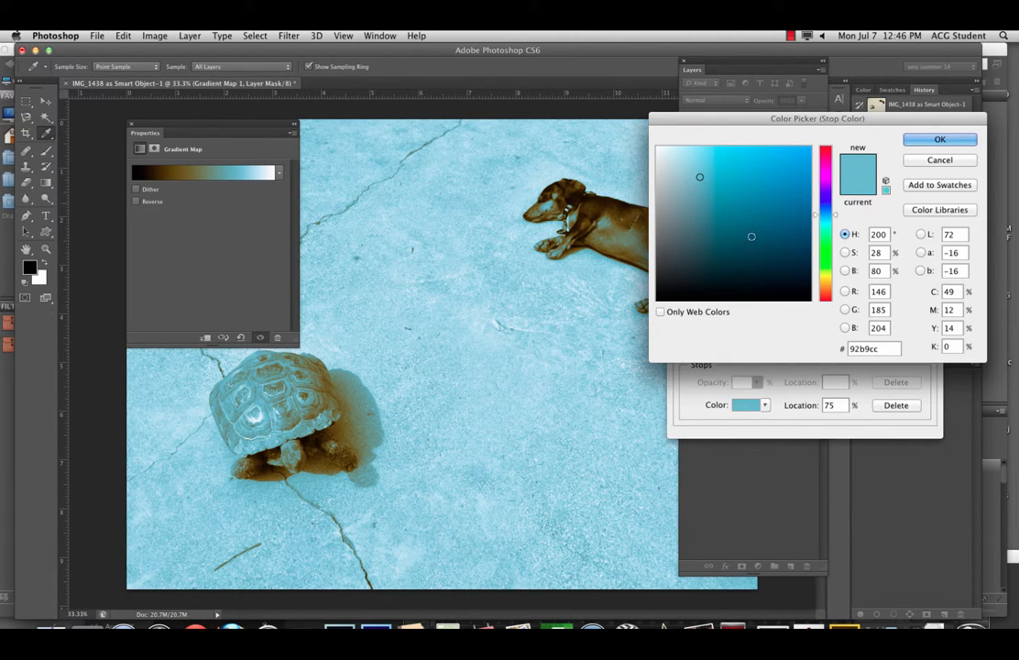
mouse_move(708, 183)
left_mouse_down()
mouse_move(719, 198)
mouse_move(773, 172)
mouse_move(810, 177)
mouse_move(809, 221)
mouse_move(669, 177)
mouse_move(677, 199)
mouse_move(689, 189)
left_mouse_up()
left_click(913, 143)
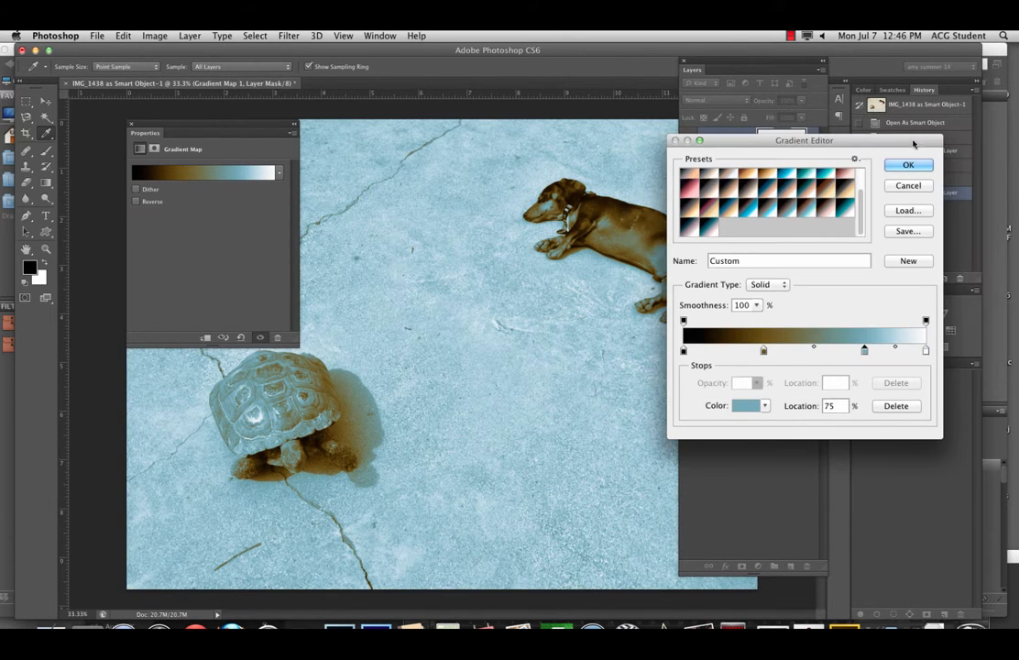
Try an intermediate opacity stop in the darker part of the gradient and apply the edited gradient.
left_click(750, 321)
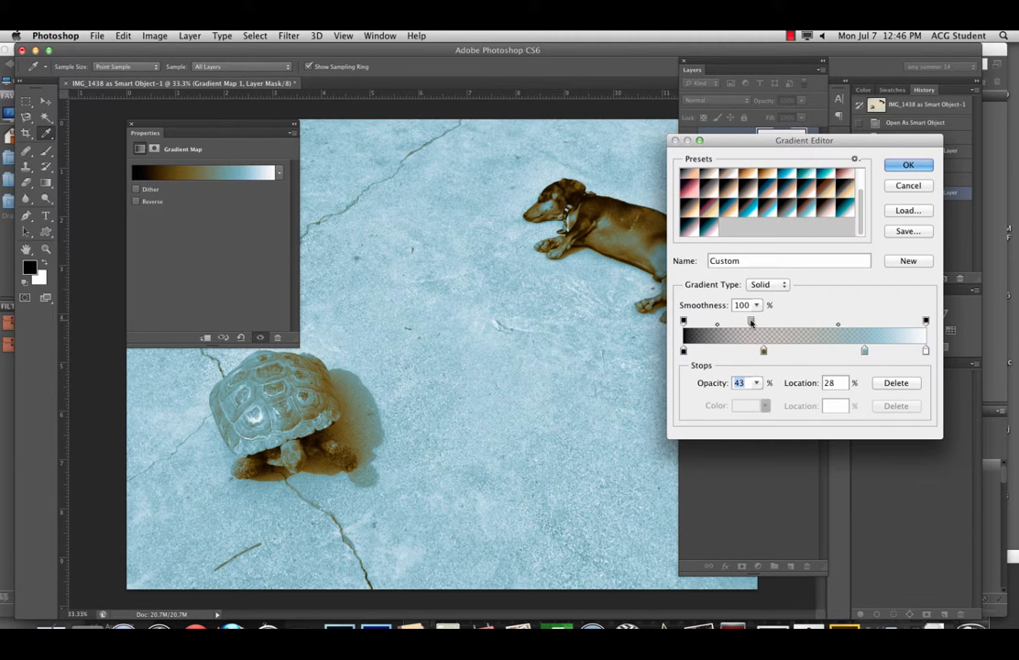
left_click_drag(783, 323, 796, 354)
mouse_move(753, 322)
left_mouse_down()
mouse_move(817, 321)
mouse_move(758, 322)
left_mouse_up()
left_click(906, 166)
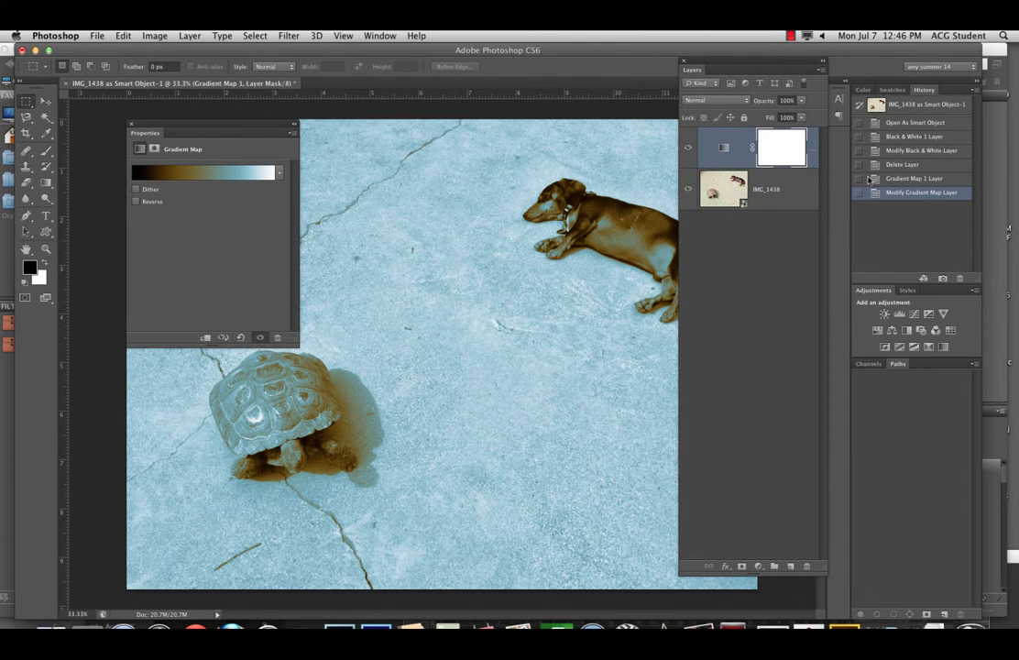
Try the Multiply, Soft Light and Hard Light blend modes on the Gradient Map layer.
key("super+minus")
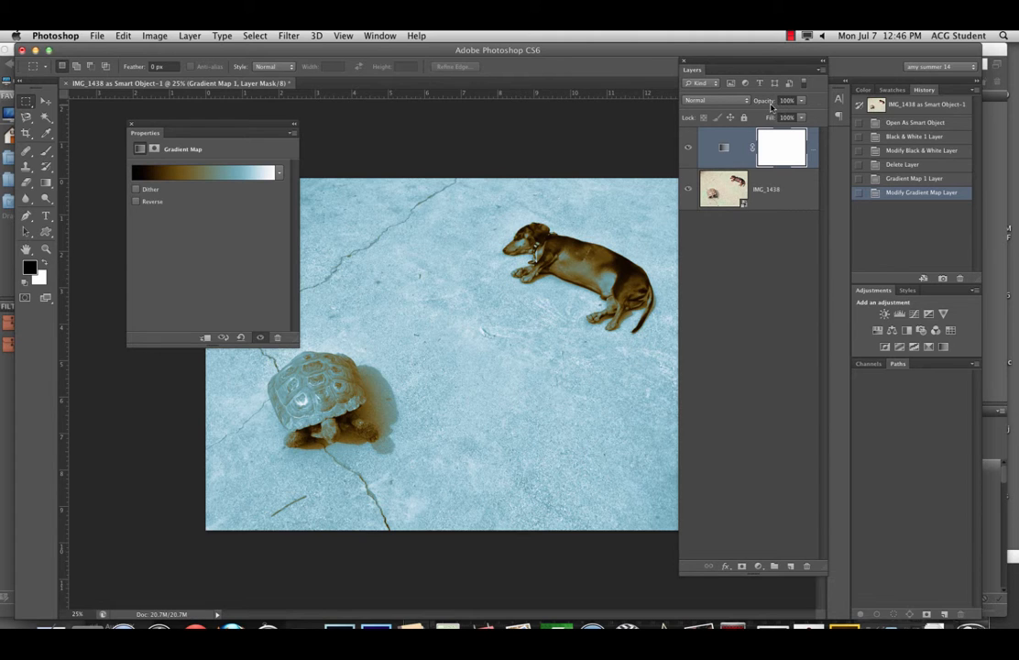
left_click(719, 99)
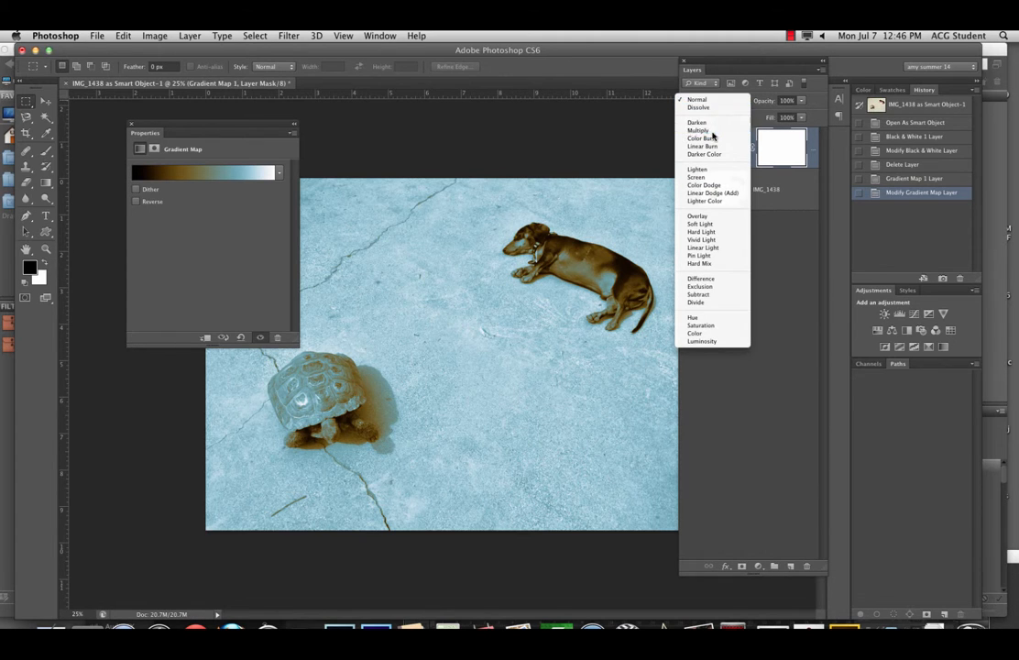
left_click(711, 131)
left_click(744, 103)
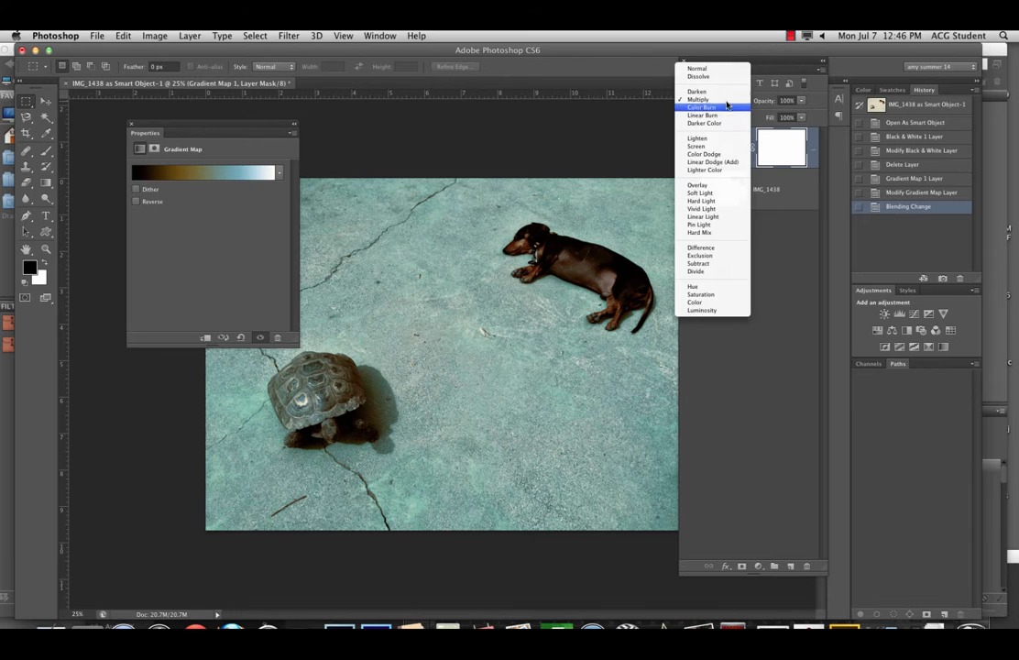
left_click(713, 195)
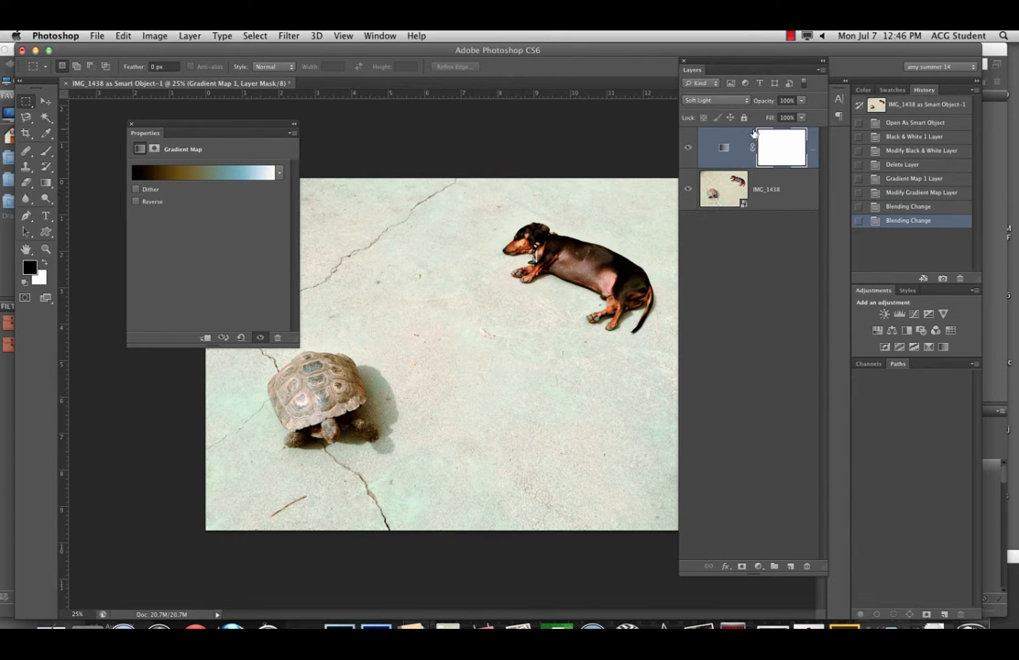
left_click(724, 100)
left_click(725, 109)
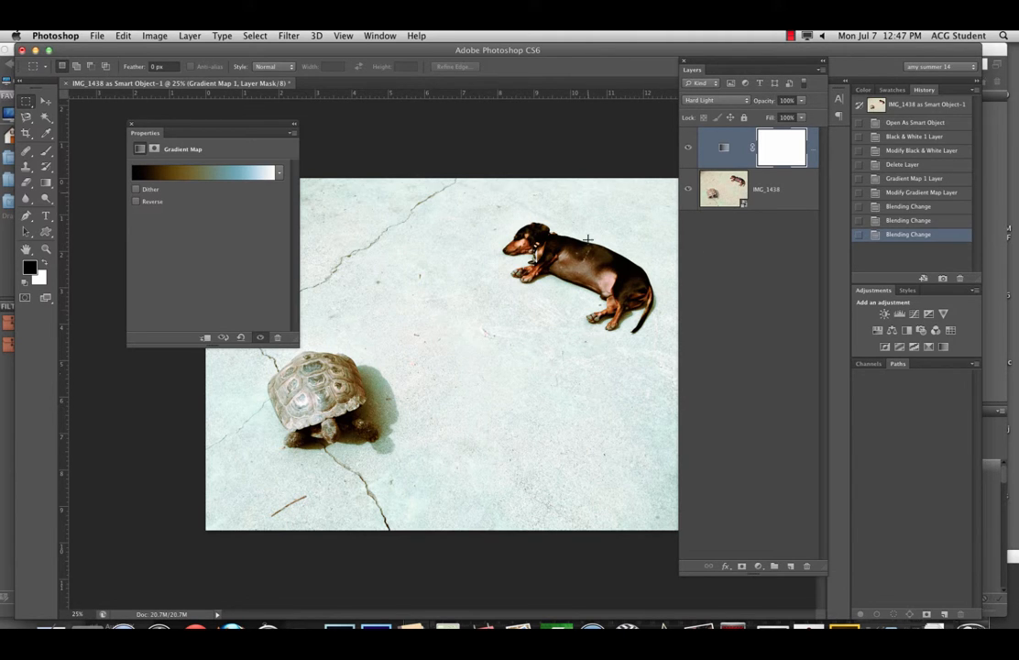
Compare the image with the gradient map off and on, try Soft Light again, and return the layer to Normal blending.
left_click(688, 148)
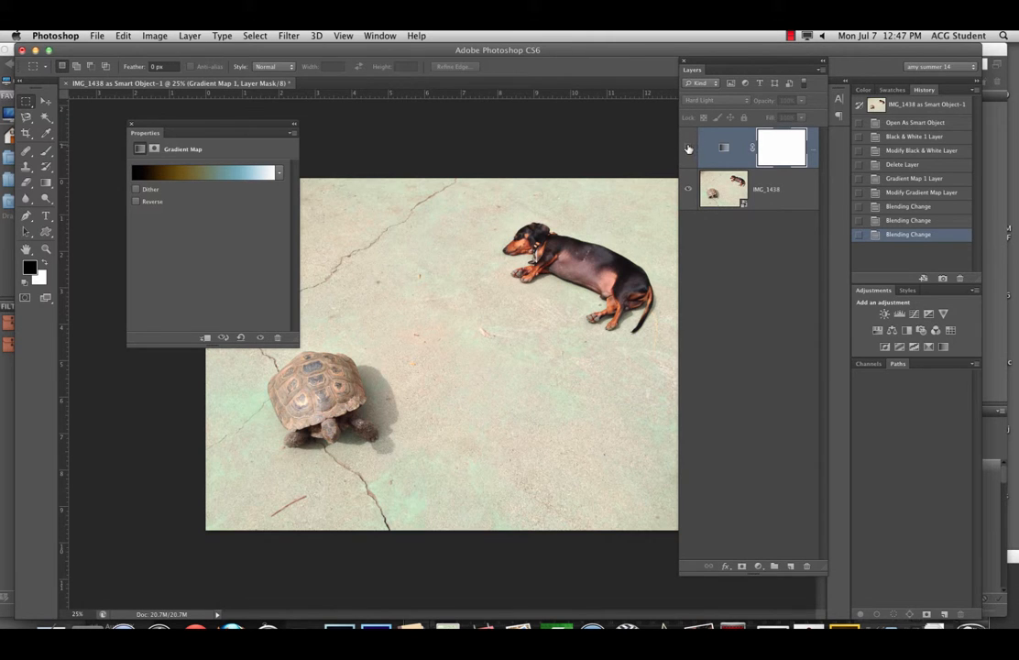
left_click(688, 148)
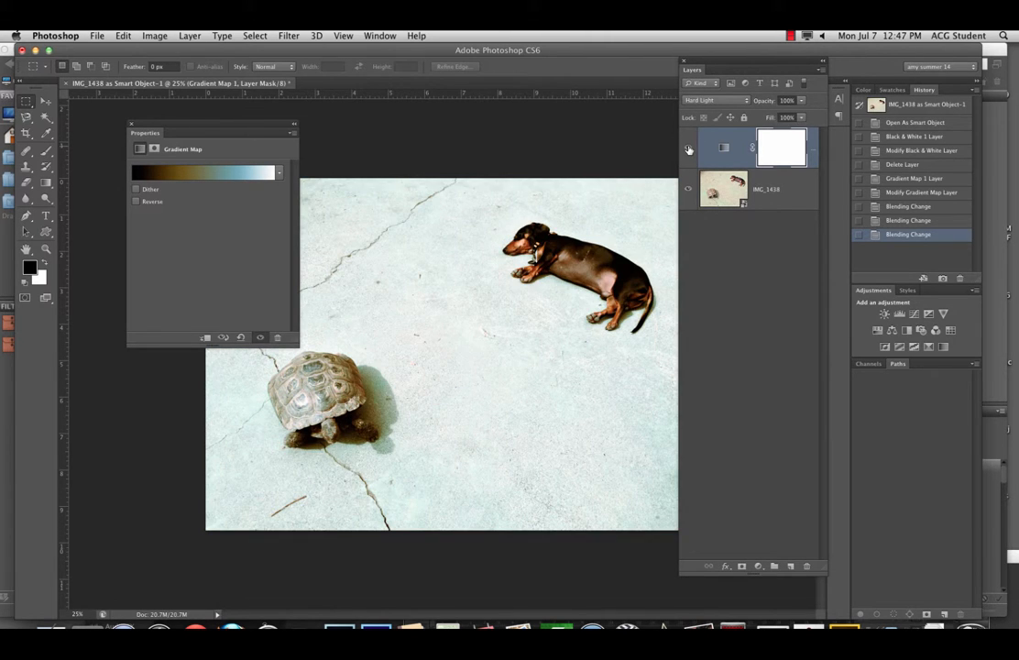
left_click(705, 101)
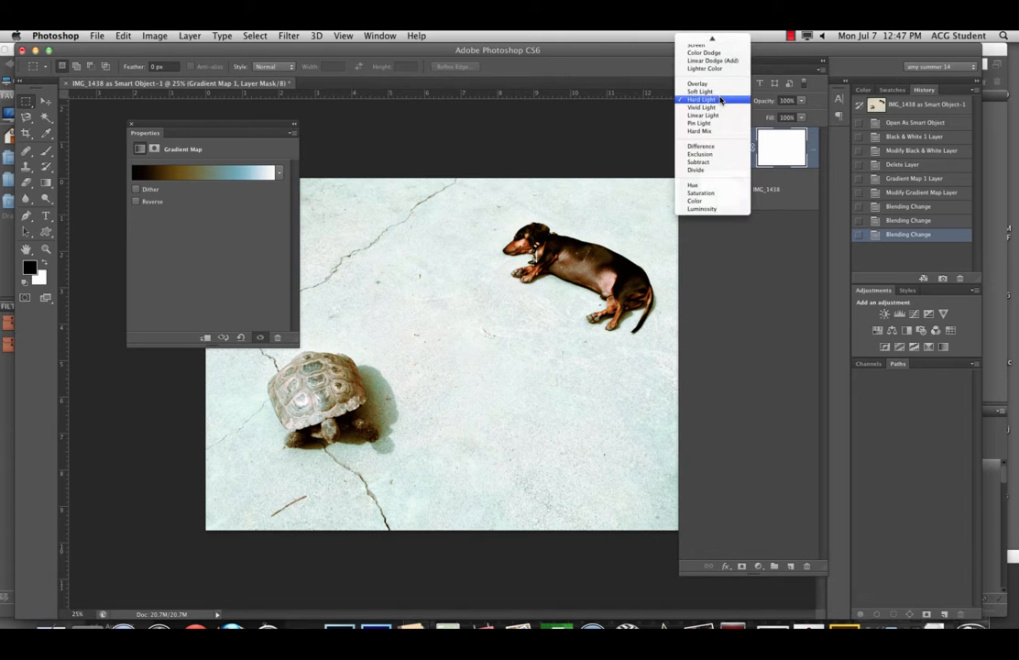
left_click(710, 92)
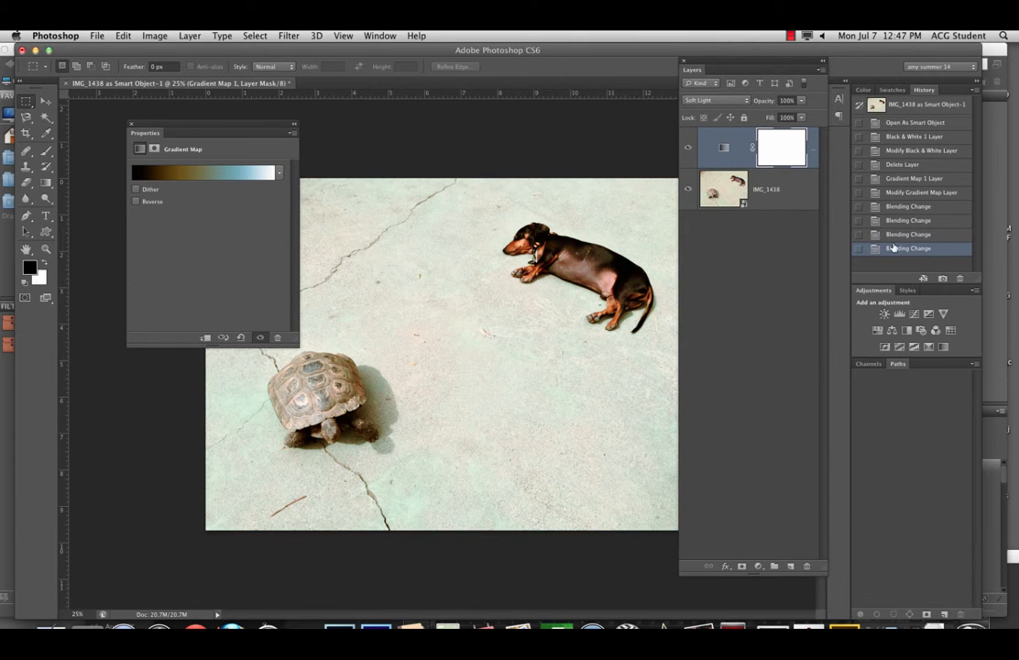
left_click(748, 102)
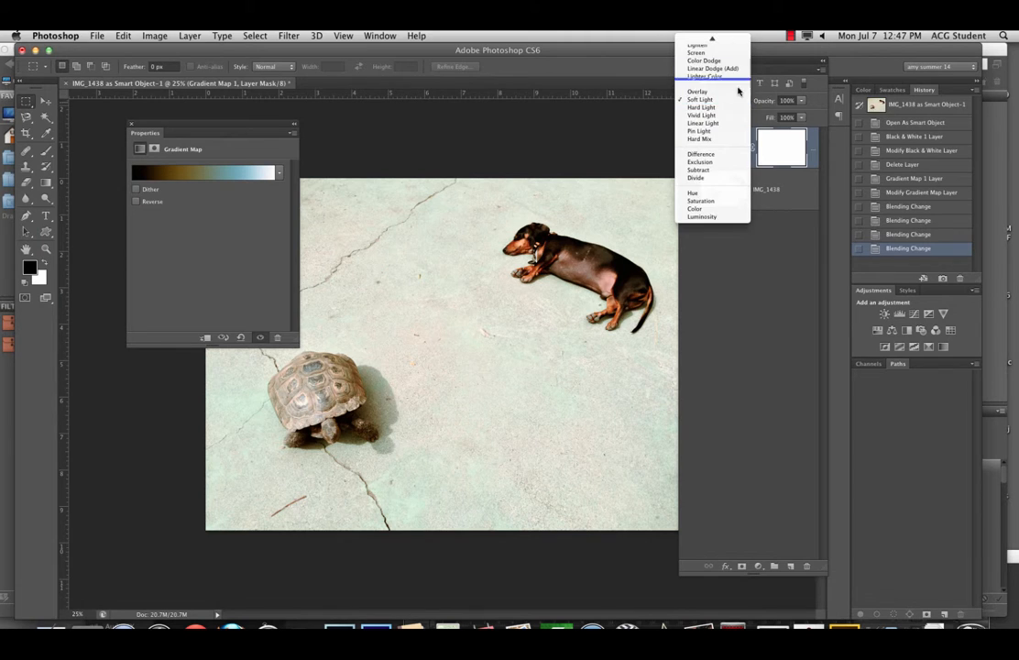
left_click(735, 35)
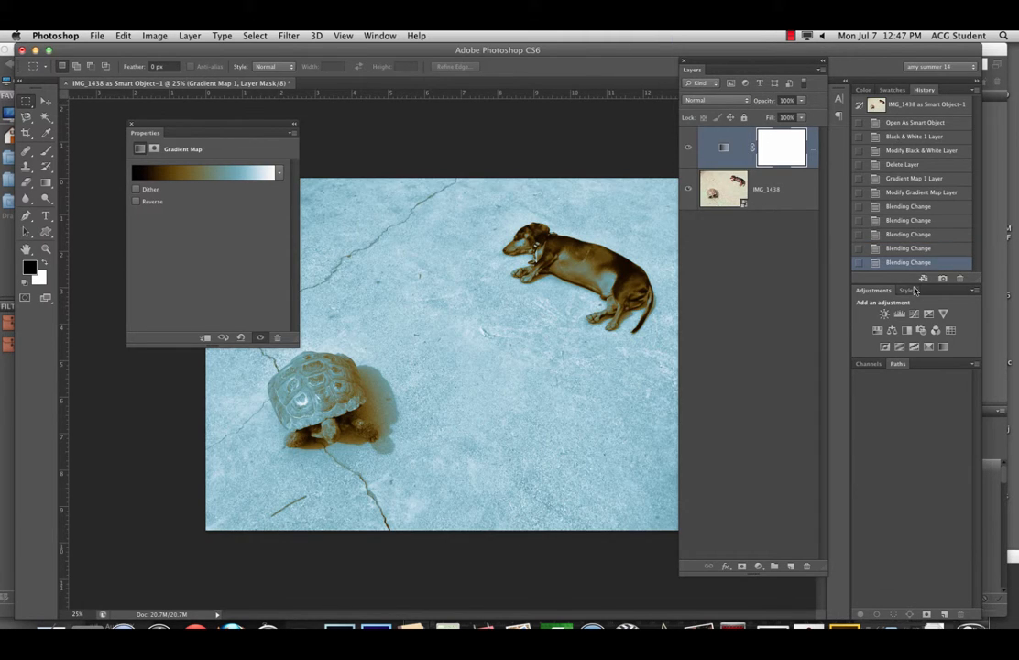
Add a Levels adjustment layer with input levels 16, 0.96 and 249, and compare the image with it off and on.
left_click(900, 315)
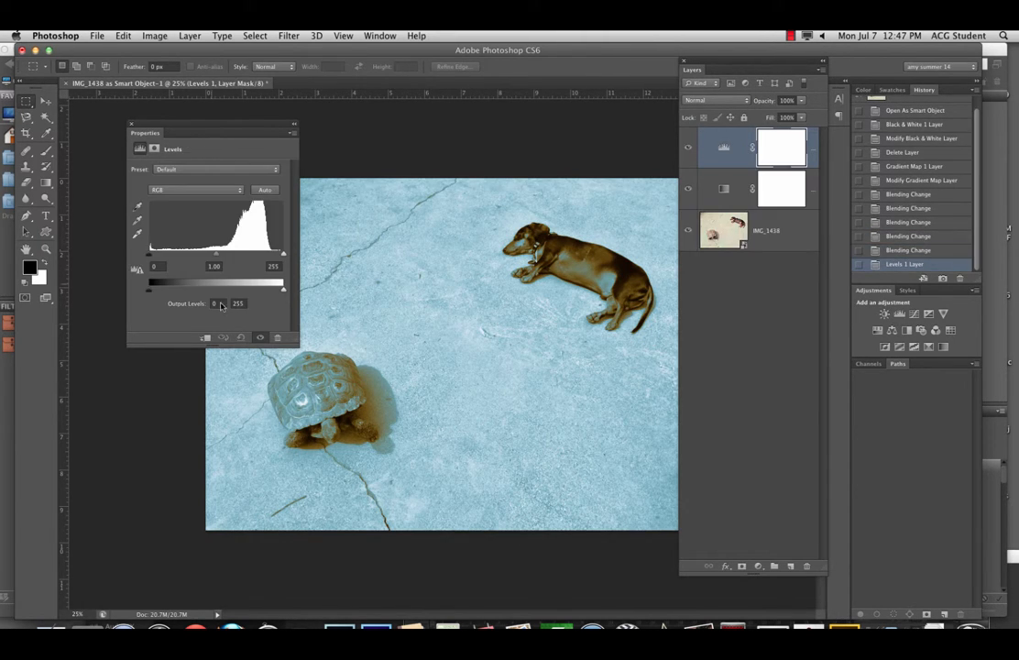
left_click_drag(283, 255, 278, 254)
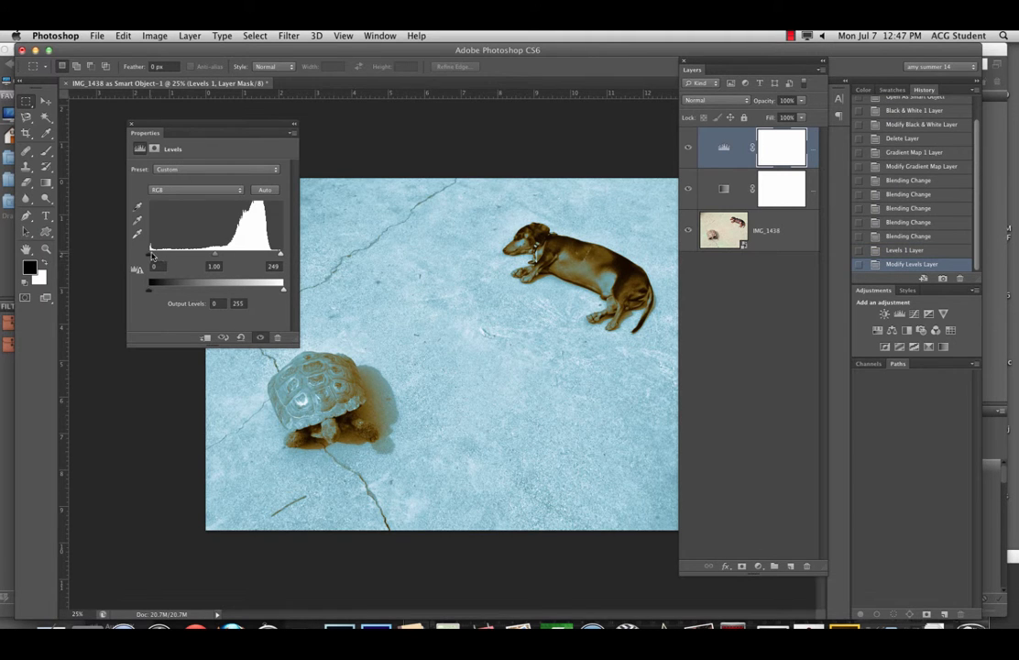
left_click_drag(152, 255, 157, 256)
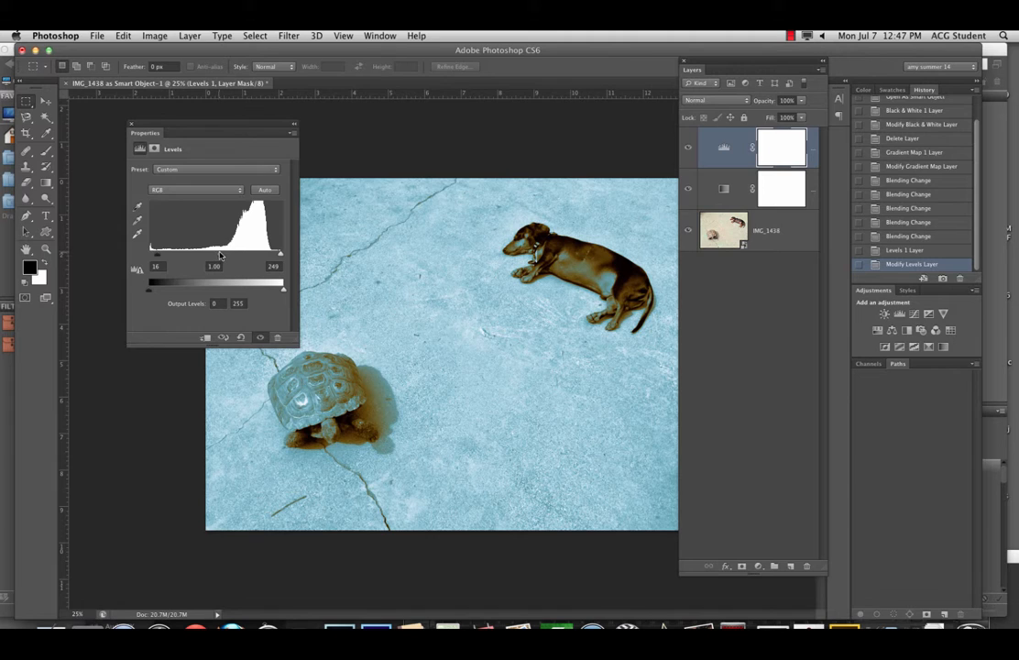
left_click_drag(143, 136, 92, 152)
left_click(690, 148)
left_click(690, 148)
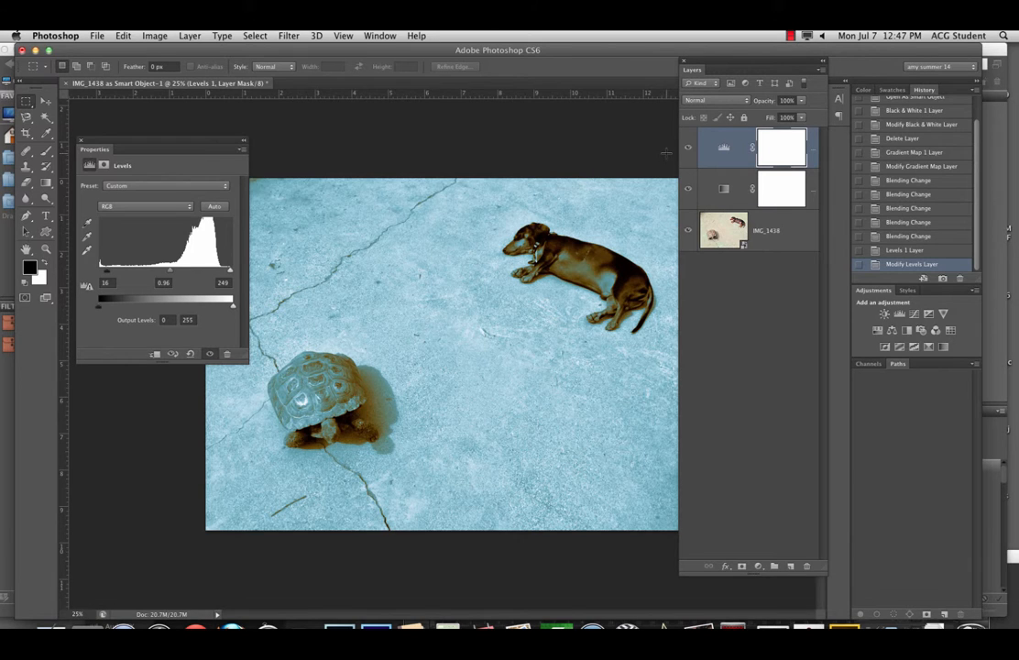
Widen the Layers panel enough to show the full layer names.
key("super+minus")
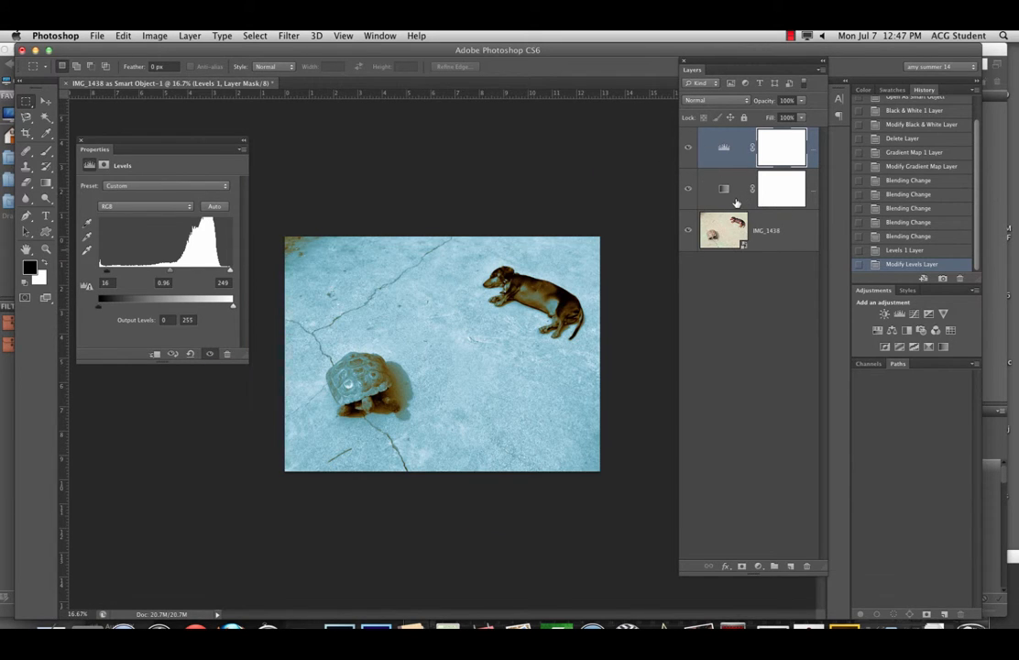
left_click(678, 272)
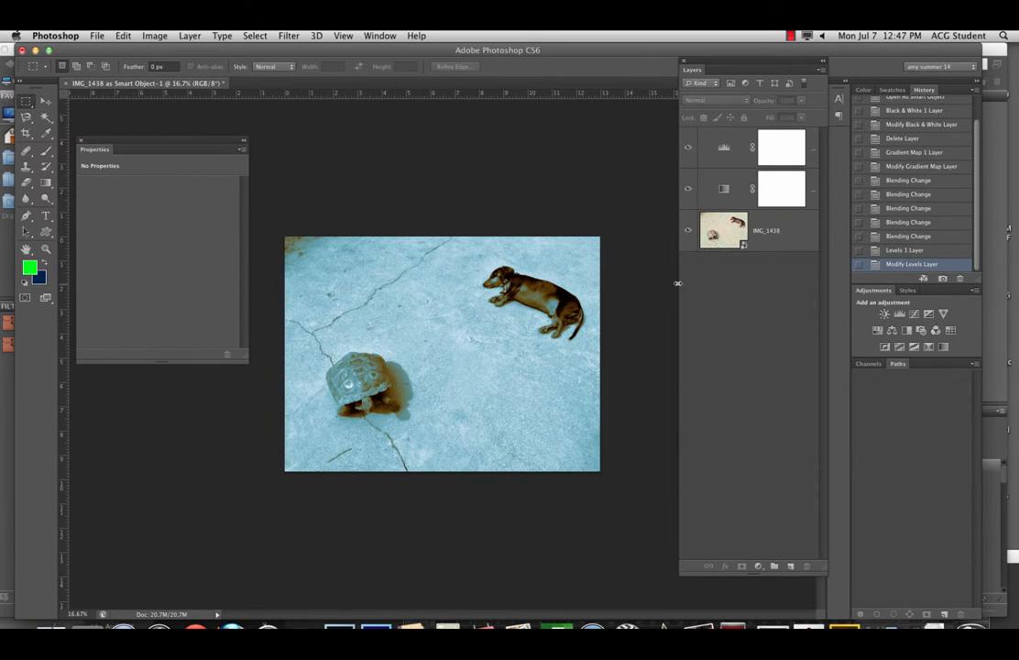
left_click_drag(678, 283, 576, 284)
Switch the Gradient Map 1 layer to the Sepia-Cyan toning preset and open its gradient for editing.
left_click(722, 197)
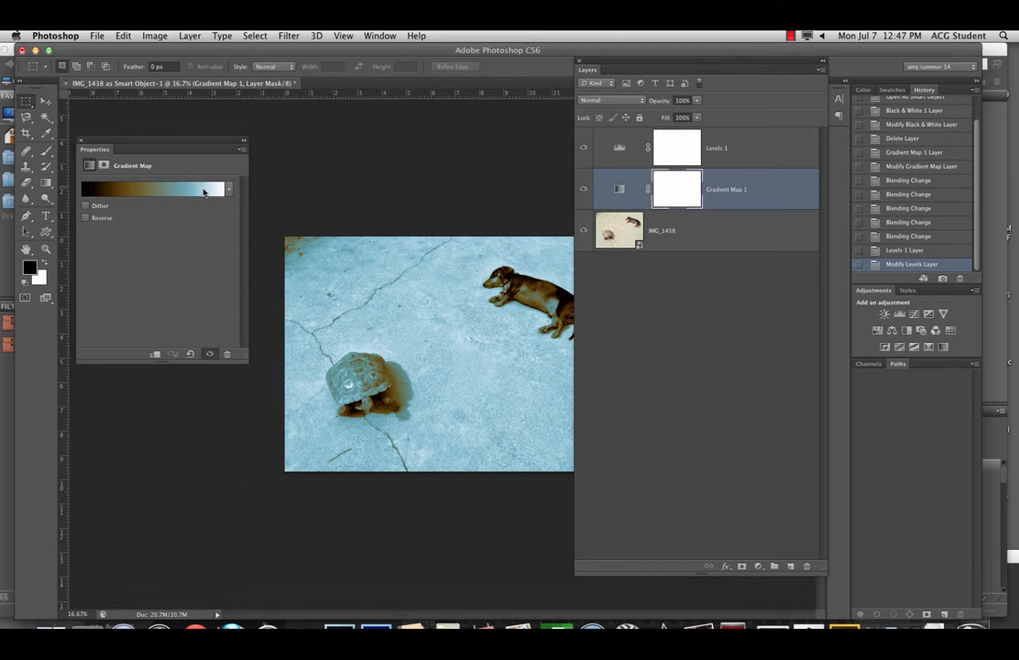
left_click(229, 189)
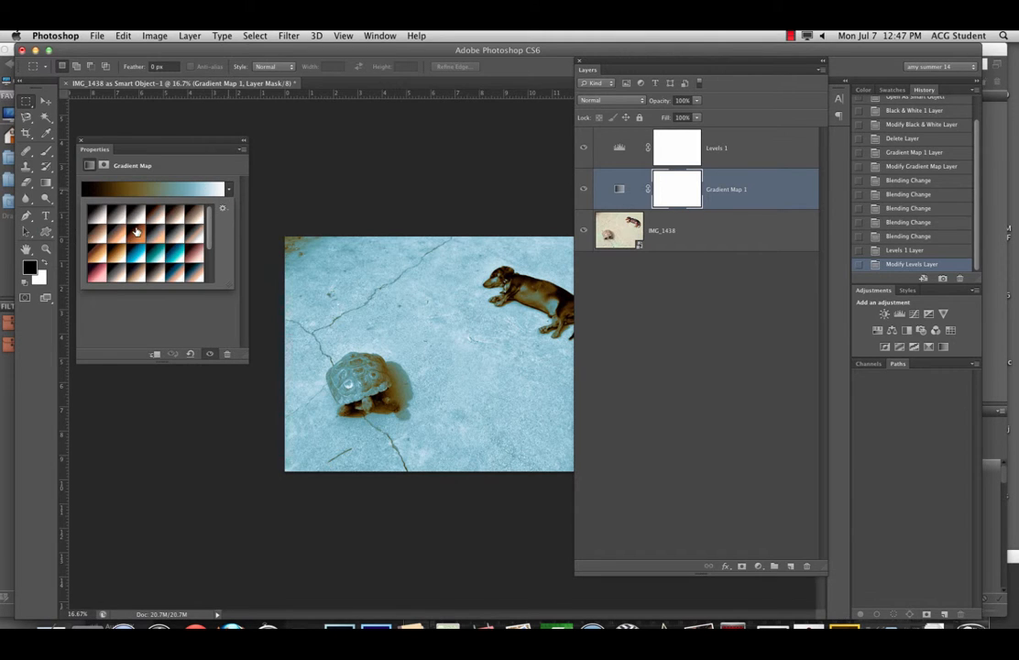
left_click(222, 210)
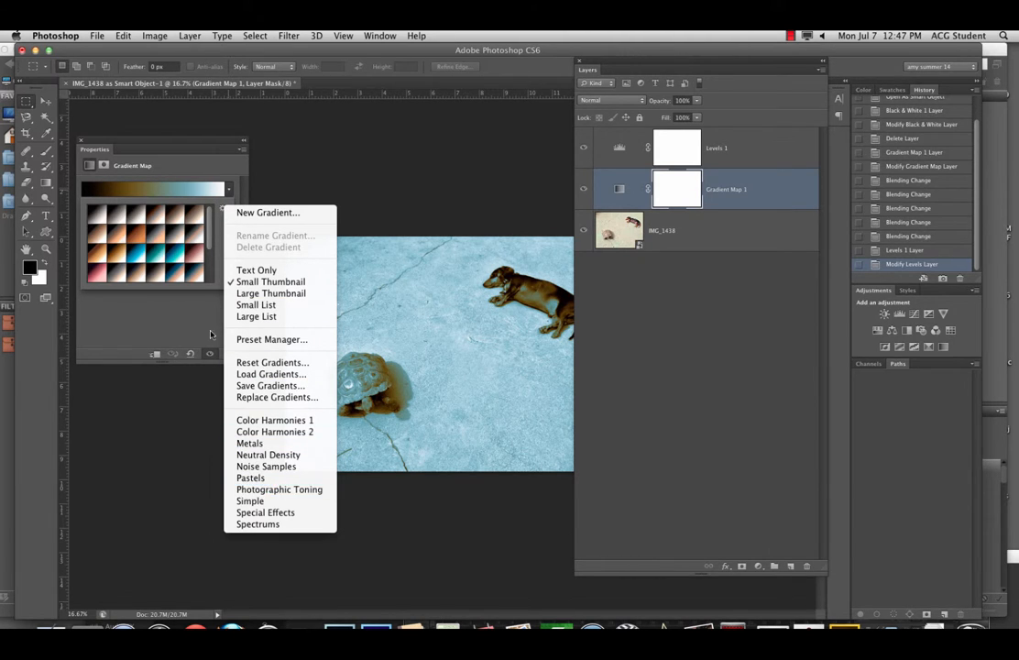
left_click(161, 290)
left_click(176, 274)
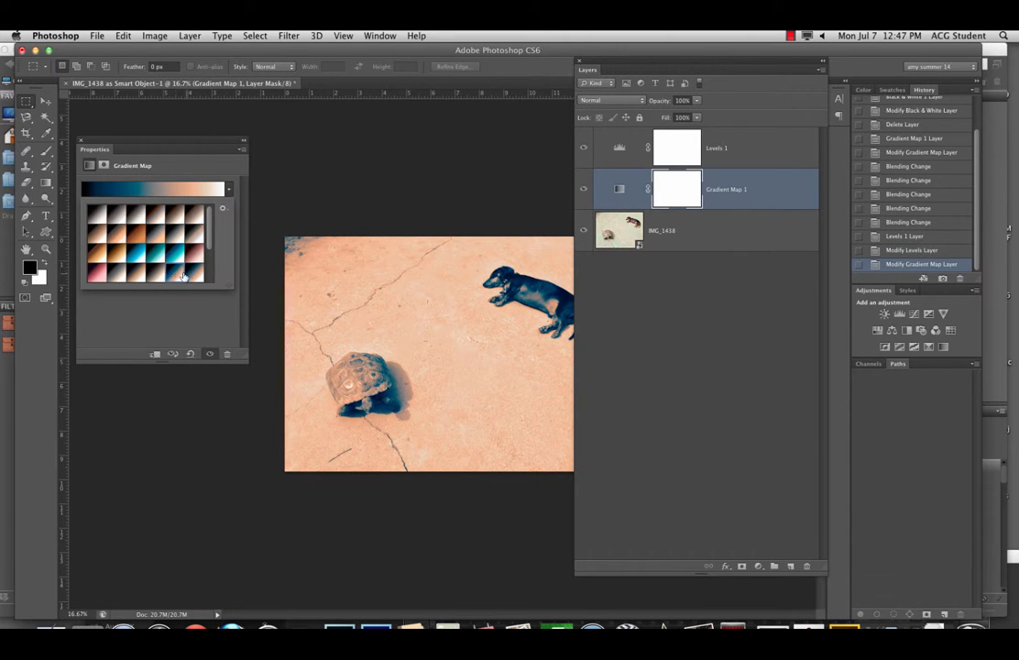
left_click(187, 309)
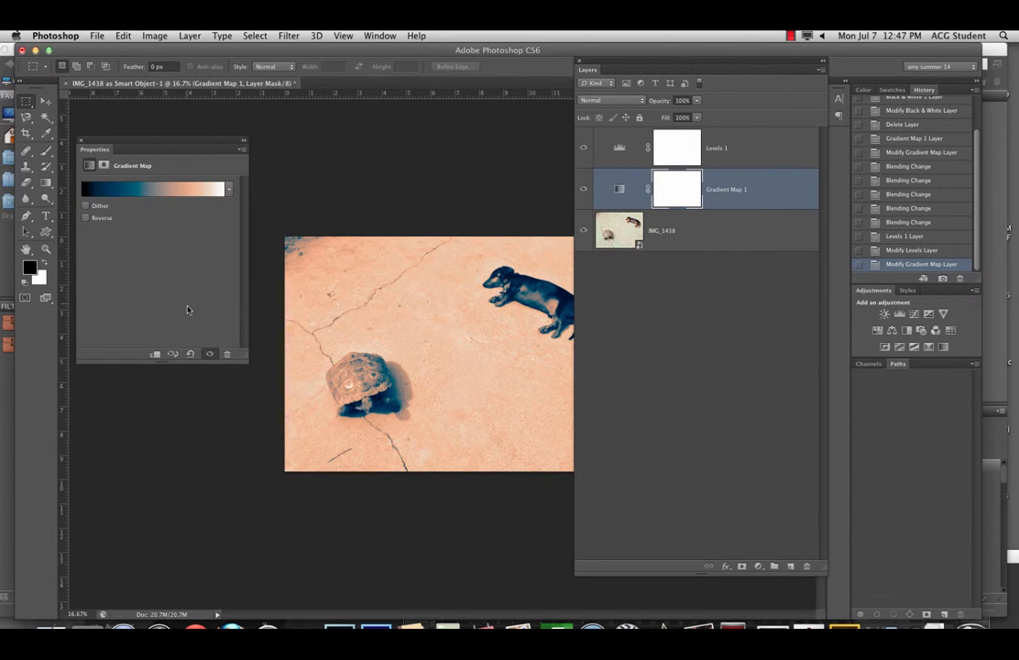
left_click(136, 190)
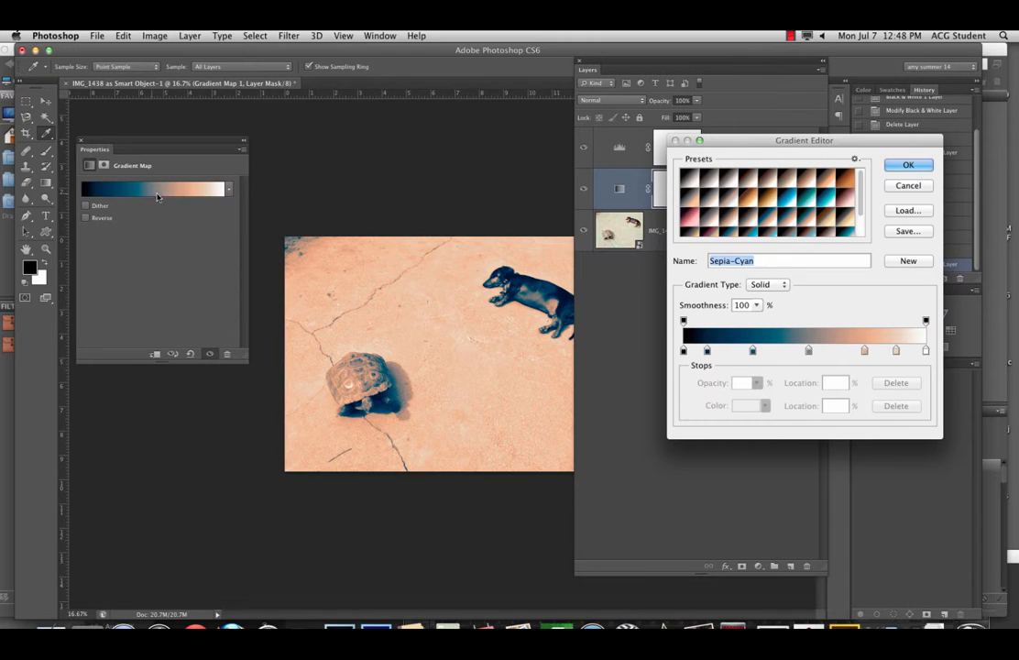